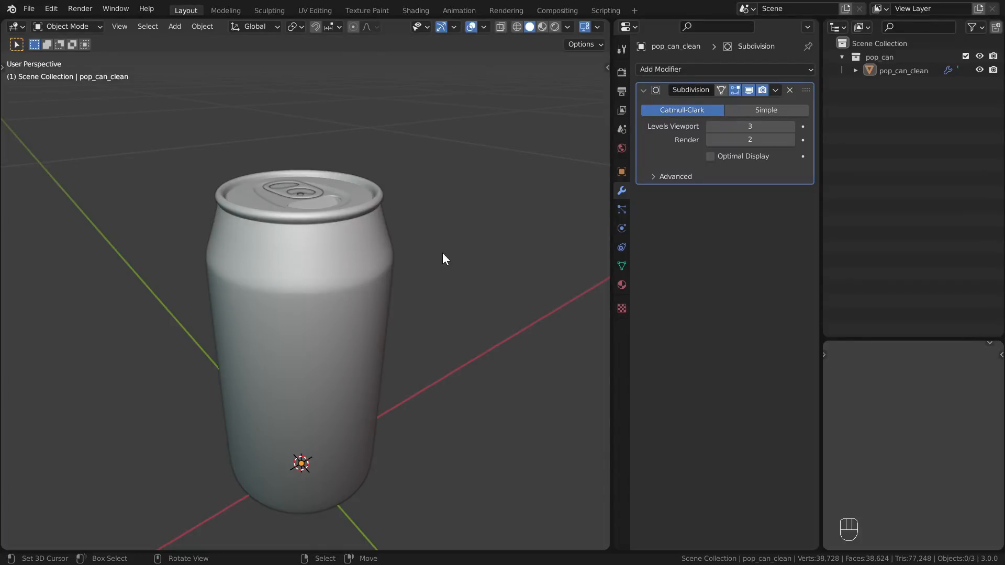
Step: In Edit Mode, select the vertex loops around the can's side wall, from below the lid rim down to the base
left_click(322, 285)
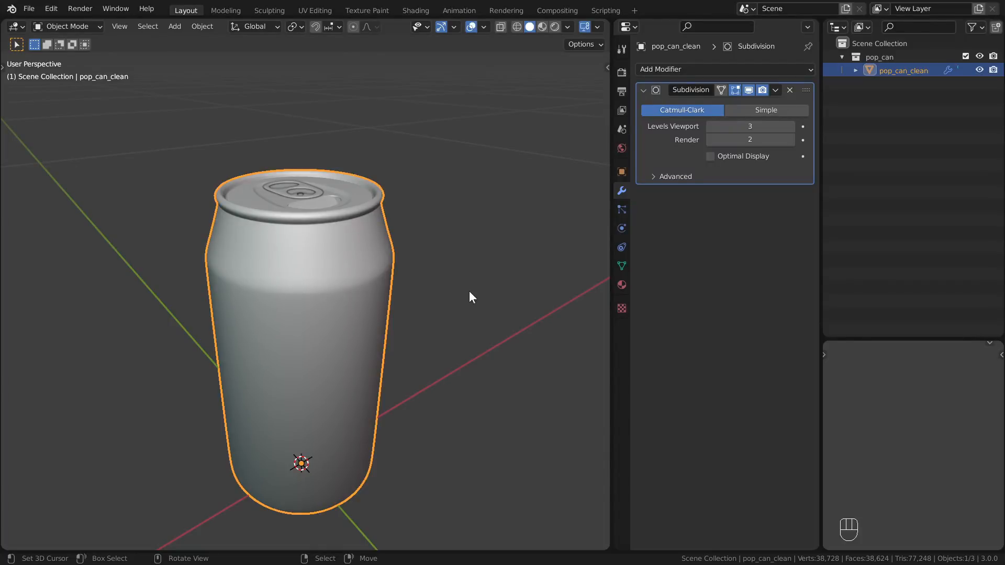
key("Tab")
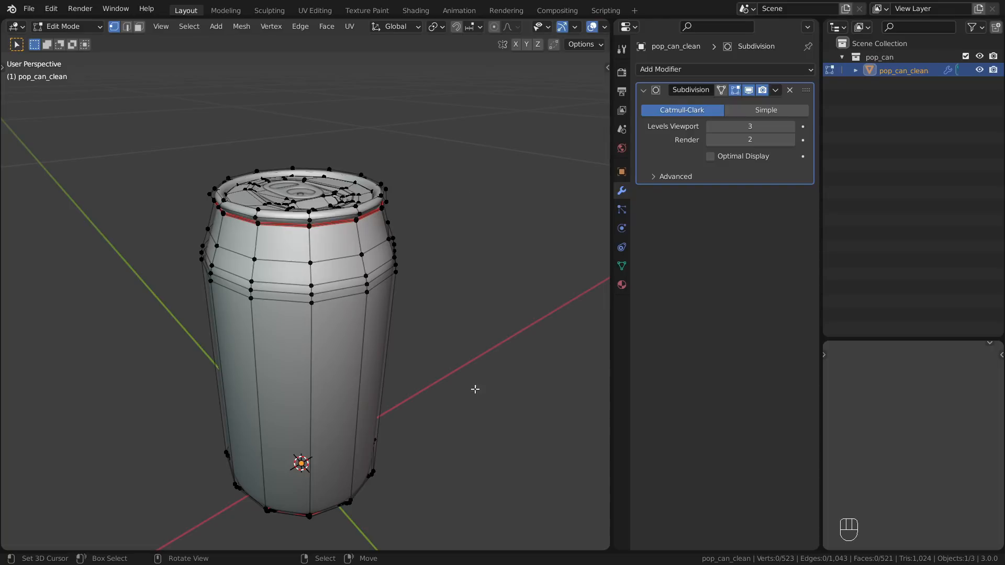
middle_click_drag(408, 438, 358, 275, "ctrl")
left_click(314, 198, "alt")
left_click(308, 266, "alt+shift")
left_click(306, 314, "alt+shift")
left_click(306, 330, "alt+shift")
left_click(308, 338, "alt+shift")
middle_click_drag(377, 426, 362, 373)
middle_click_drag(362, 373, 383, 458, "ctrl")
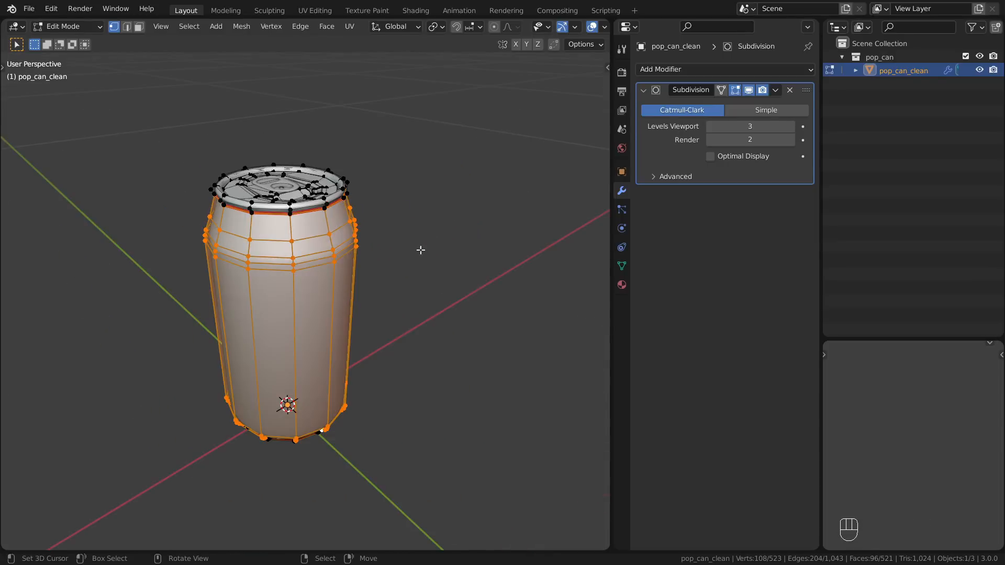
Step: Create a vertex group named Dents and assign the selected side-wall vertices to it
left_click(619, 266)
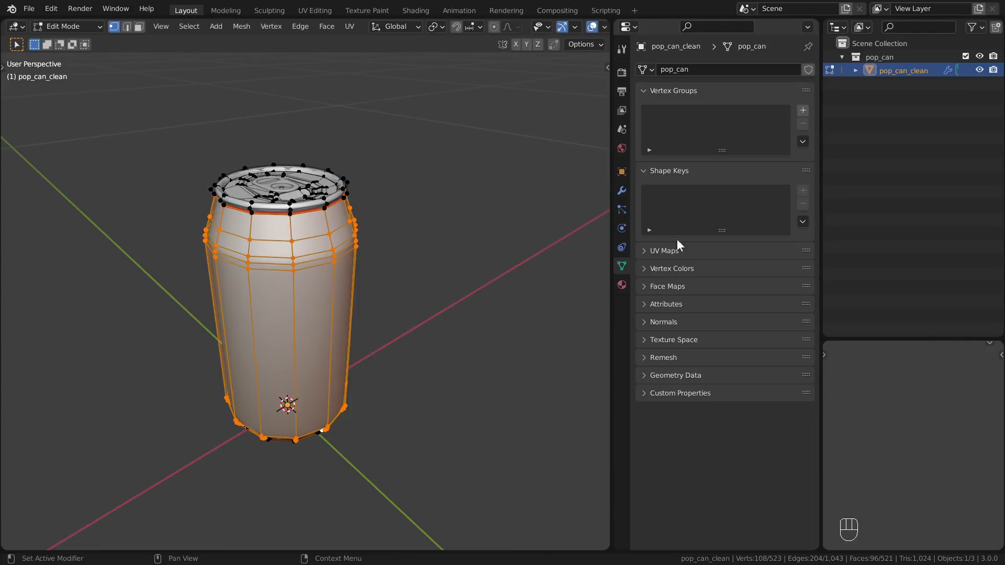
left_click(802, 110)
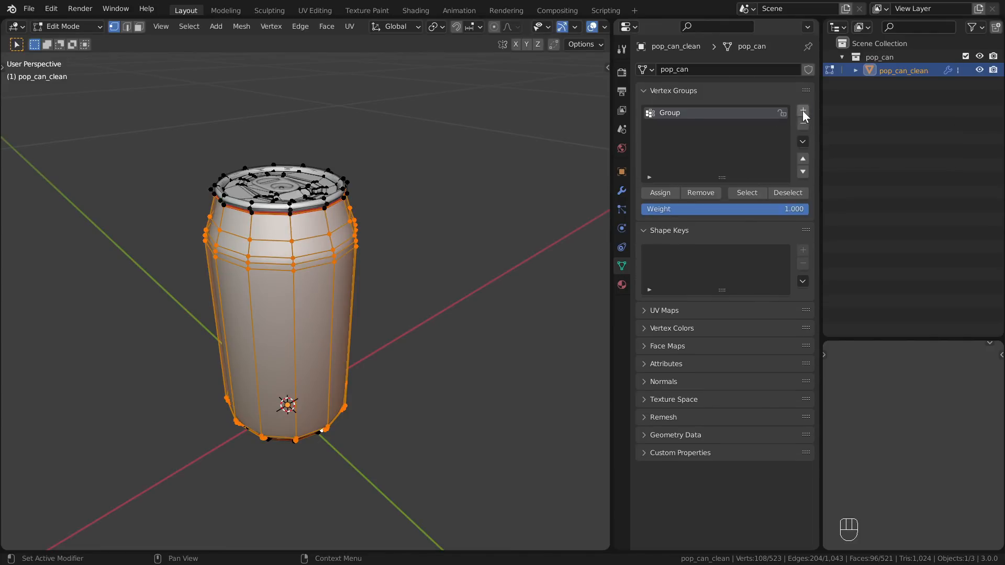
left_click(670, 111)
type("Dents")
key("Return")
left_click(665, 196)
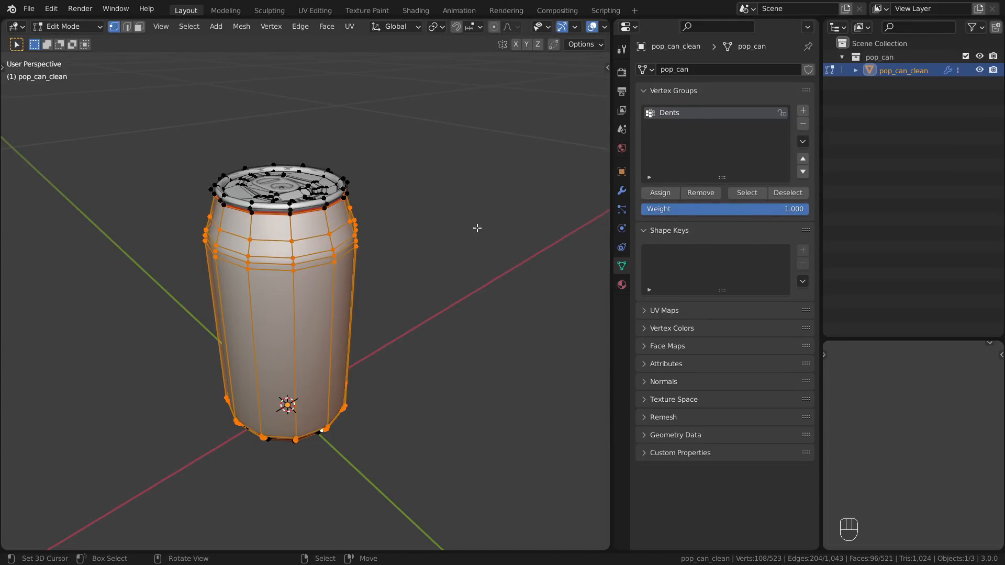
Step: Check the Dents group by clearing the selection and reselecting its vertices, and return to Object Mode
key("alt+a")
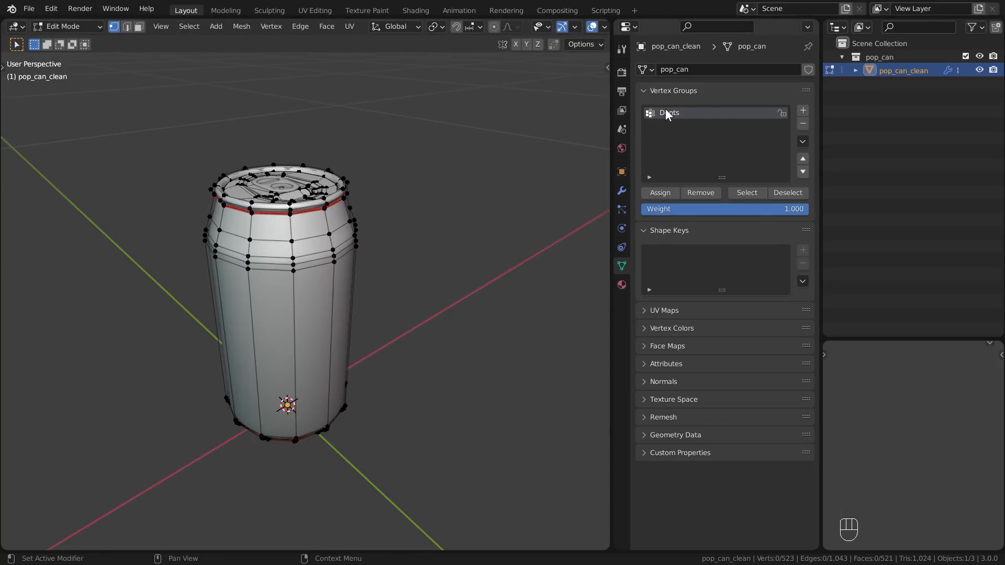
left_click(748, 192)
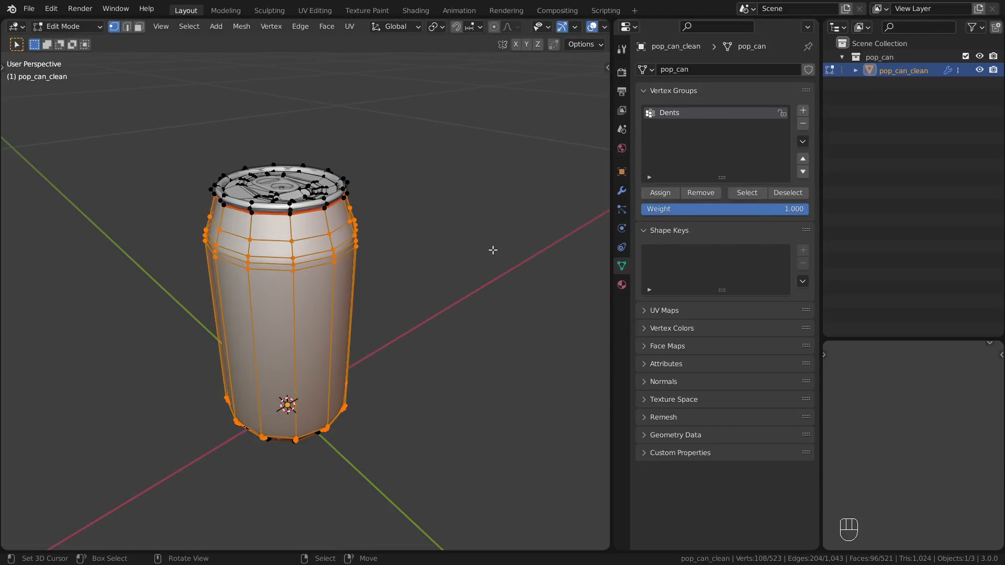
key("Tab")
key("Tab")
key("Tab")
key("Tab")
key("Tab")
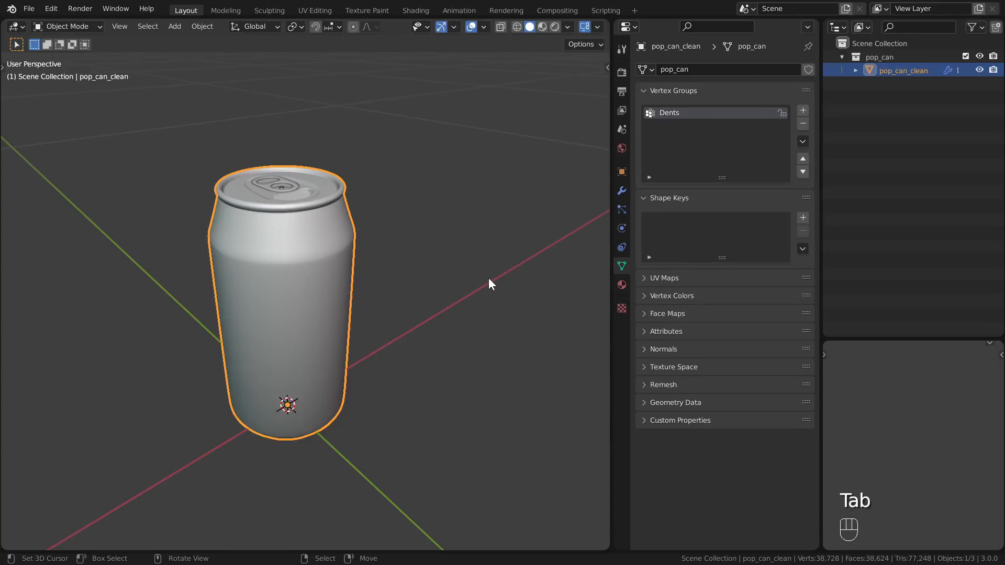
Step: Add a Displace modifier to the can with its strength set to 0
left_click(622, 191)
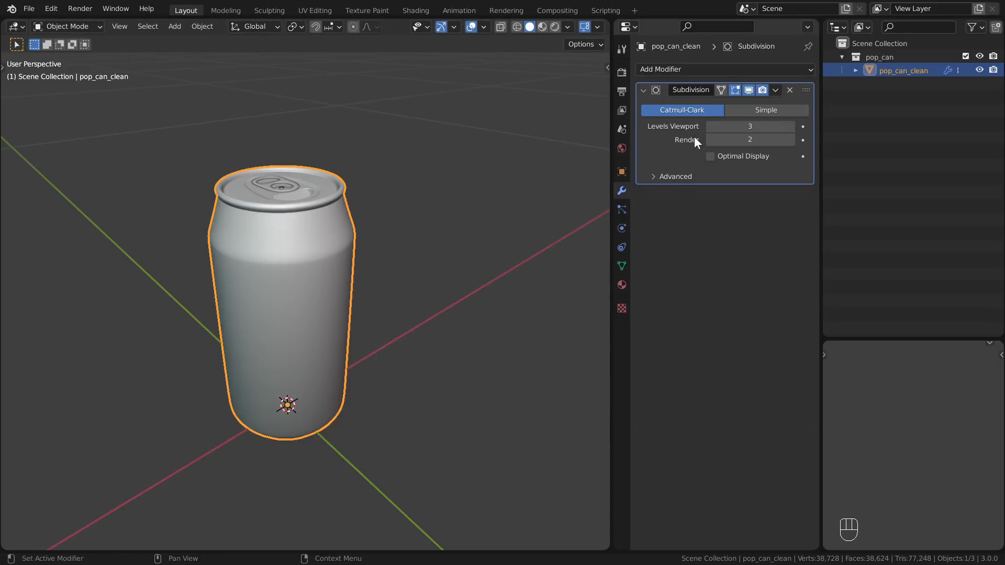
left_click(723, 70)
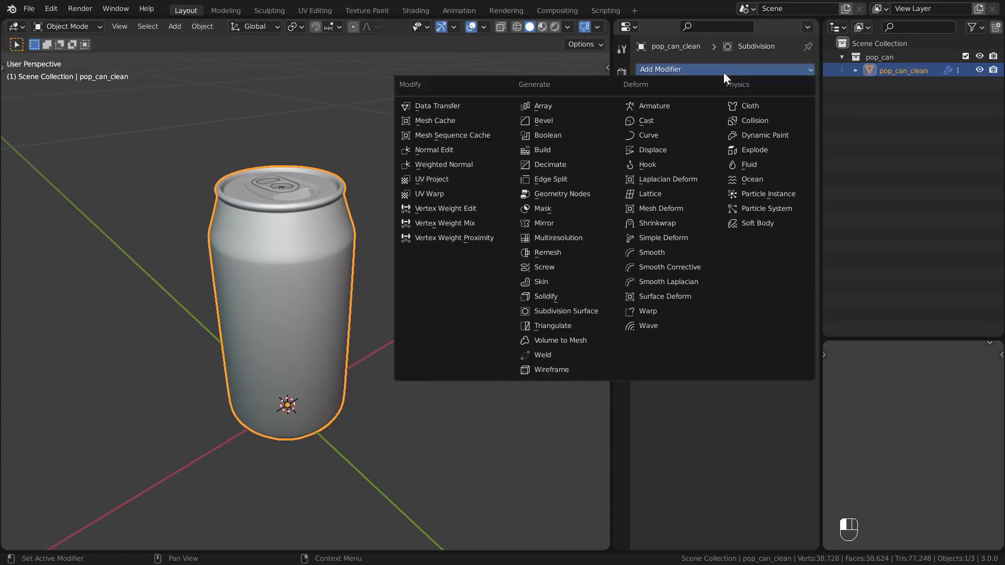
left_click(693, 149)
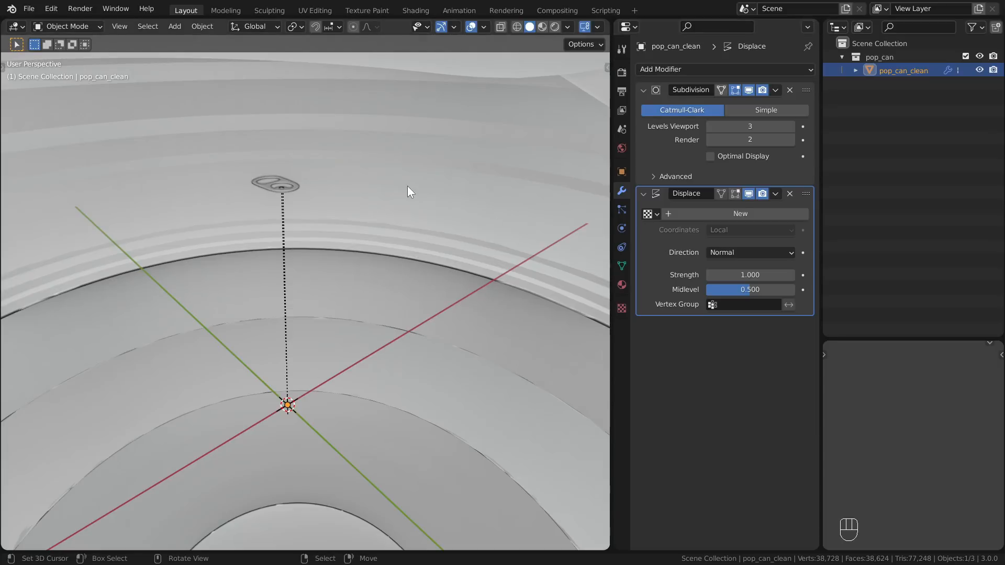
left_click(763, 275)
type("0")
key("Return")
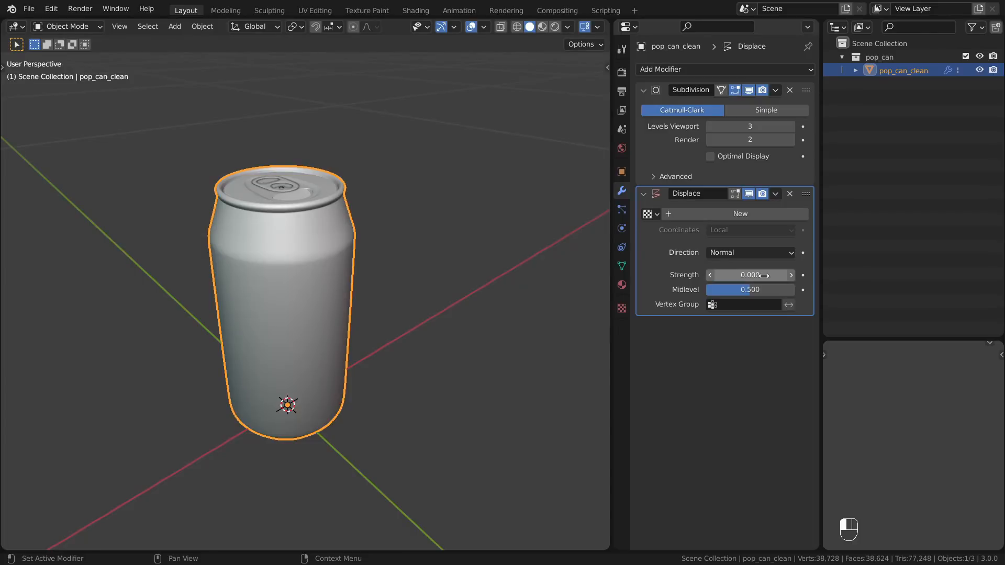
Step: Create a displacement texture named Dents and set its type to Stucci
left_click(699, 212)
left_click(700, 213)
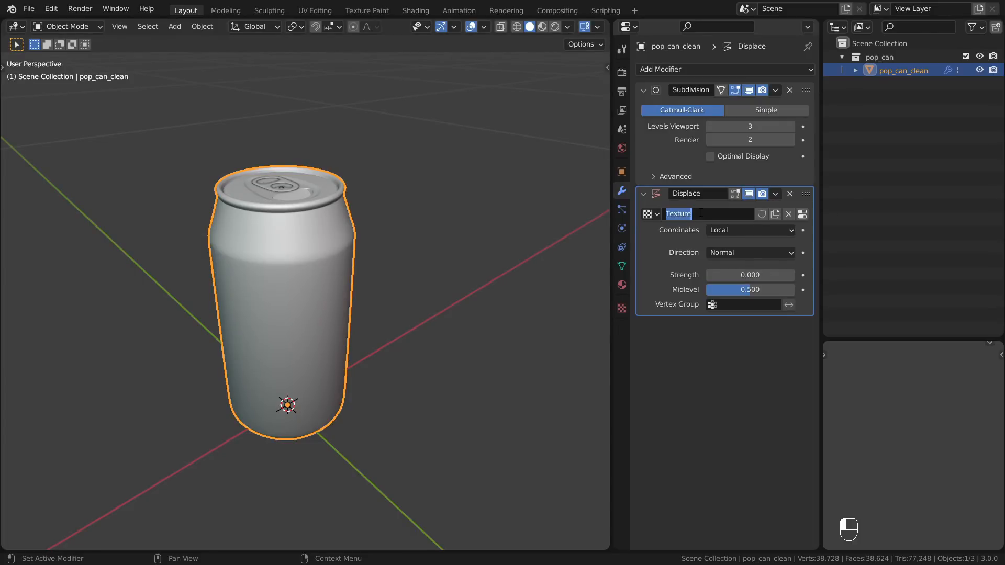
type("Dents")
key("Return")
left_click(802, 214)
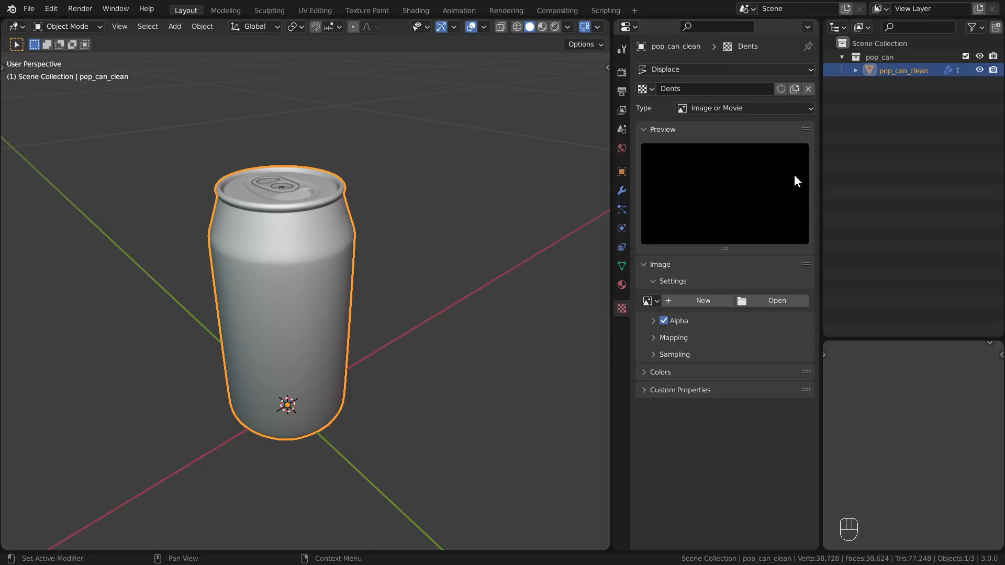
left_click(733, 102)
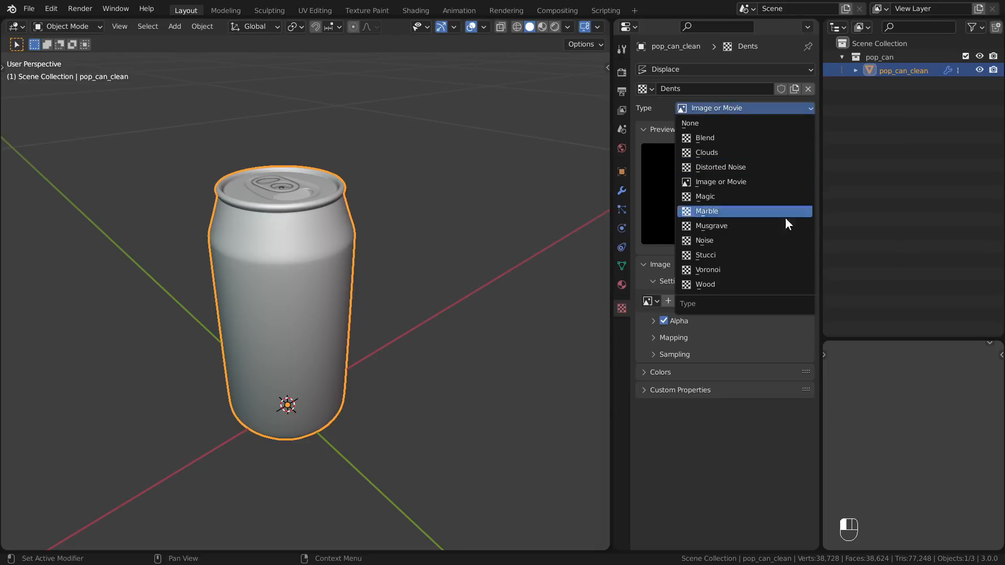
left_click(757, 253)
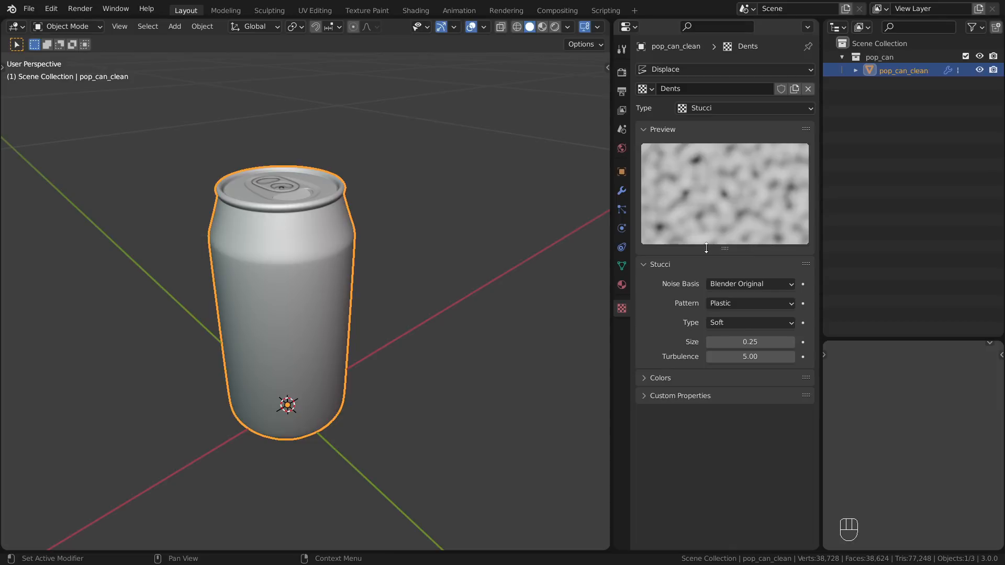
Step: Set the Displace modifier's strength to -0.005
left_click(622, 190)
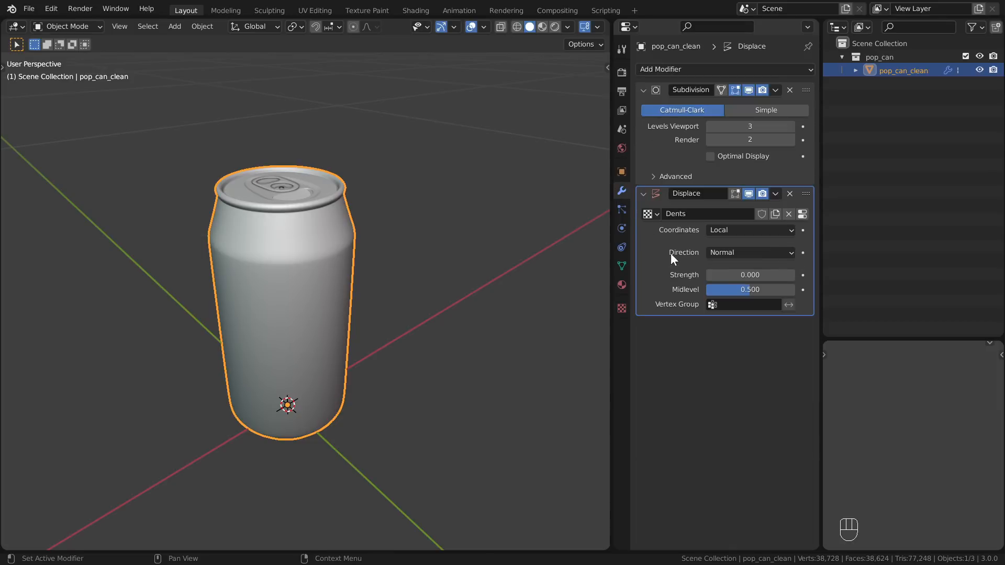
left_click(753, 276)
type("-0.005")
key("Return")
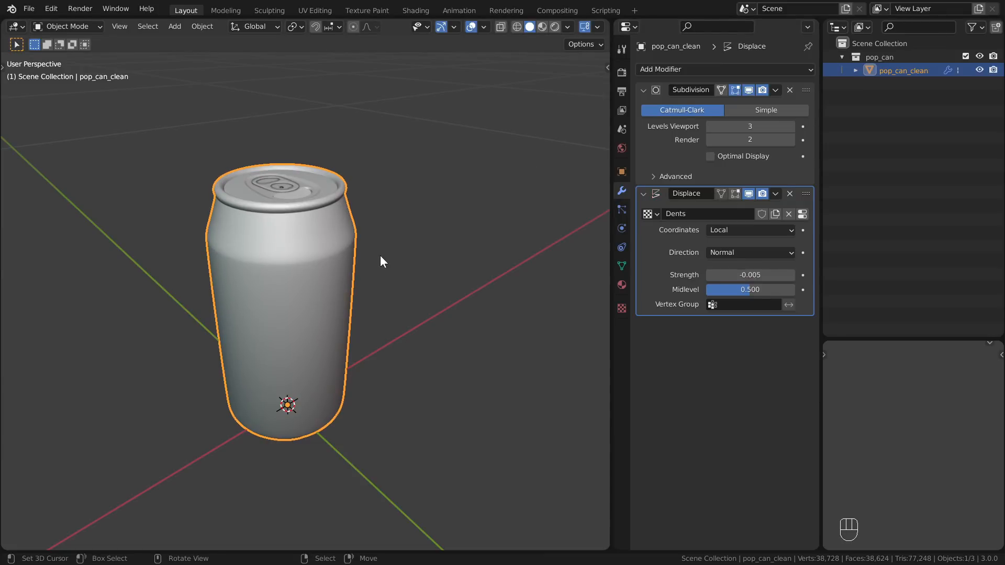
Step: Switch the Dents texture's Stucci type to Hard
left_click(802, 214)
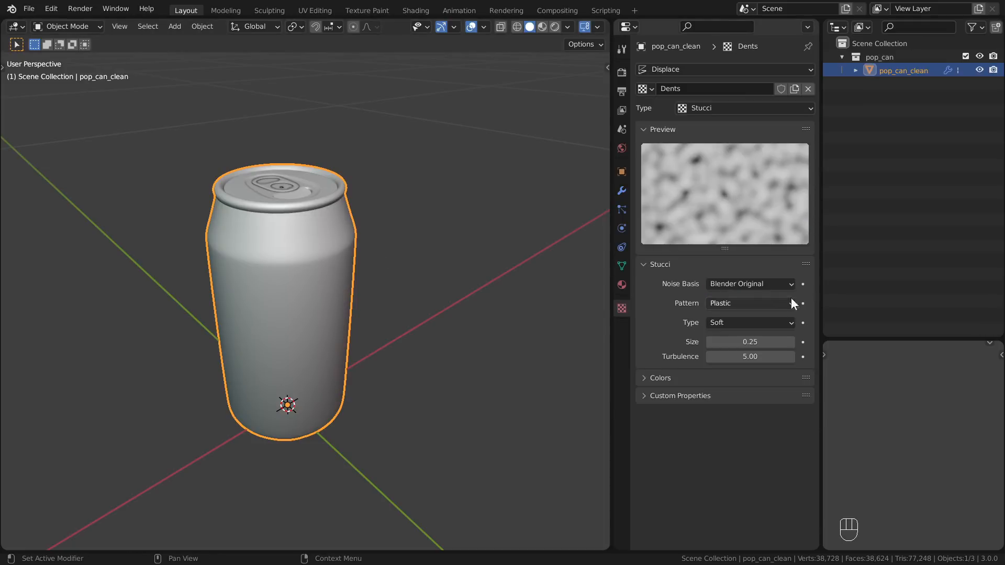
left_click(765, 320)
left_click(745, 352)
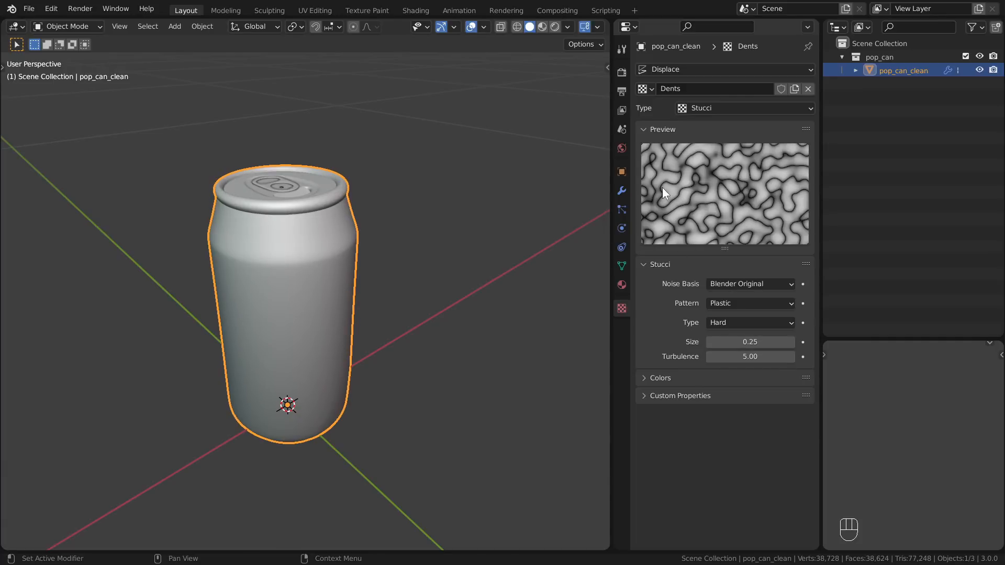
middle_click_drag(347, 300, 362, 222)
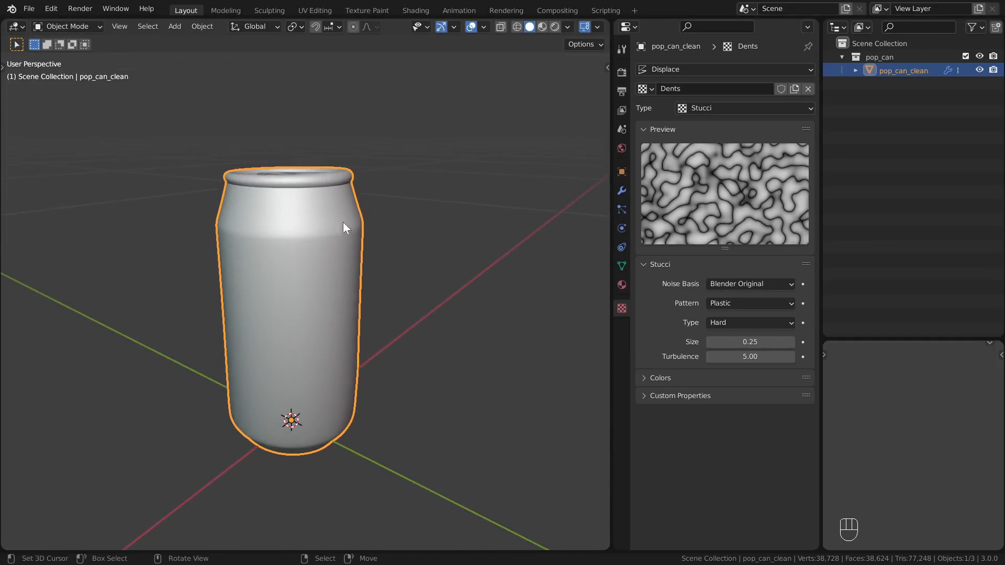
Step: Reduce the Dents texture's noise size to 0.04 and inspect the can's dented surface
mouse_move(751, 342)
left_mouse_down()
mouse_move(707, 342)
mouse_move(752, 341)
left_mouse_up()
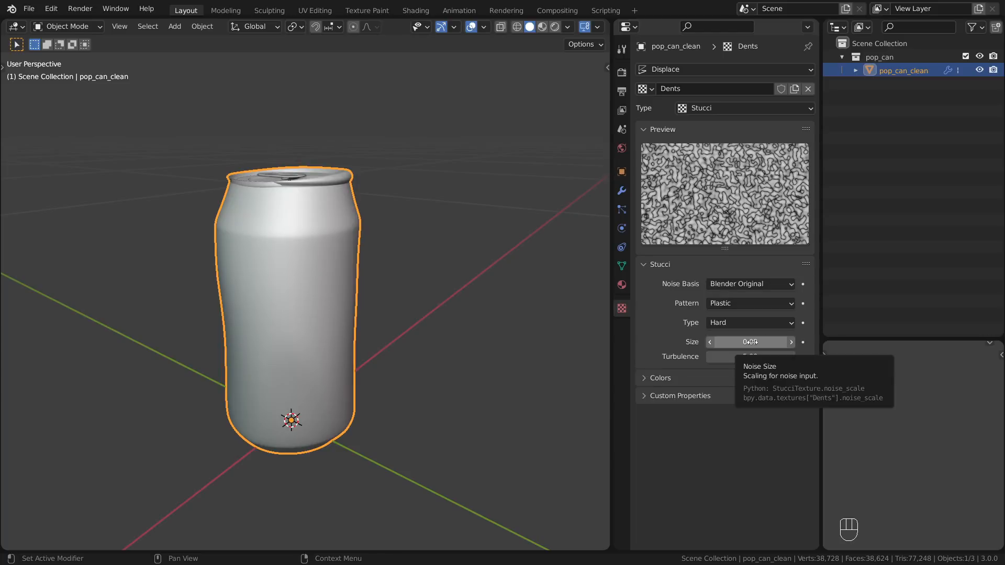
left_click(750, 342)
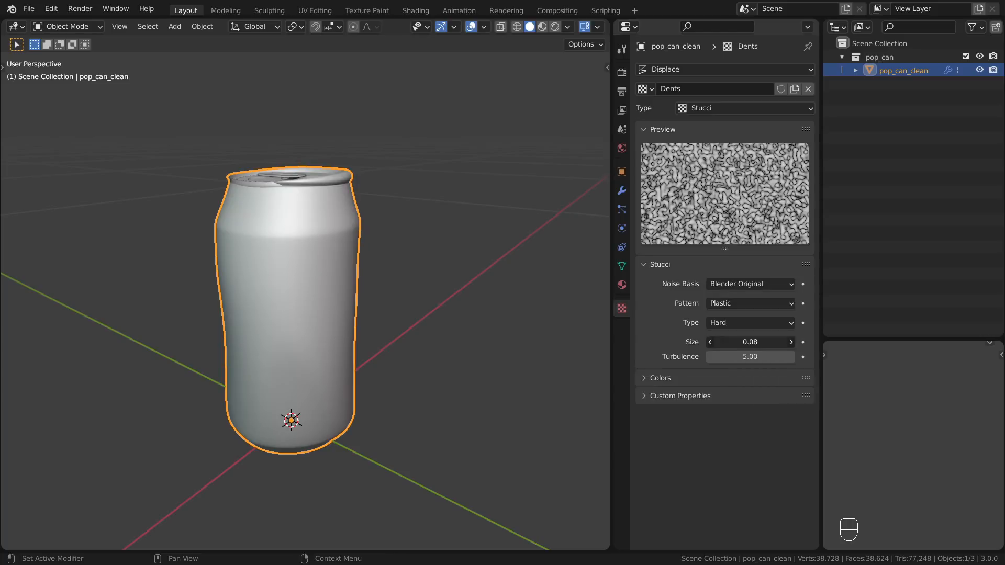
type("0.04")
key("Return")
middle_click_drag(428, 269, 292, 204)
middle_click_drag(331, 177, 256, 285)
middle_click_drag(348, 268, 444, 283)
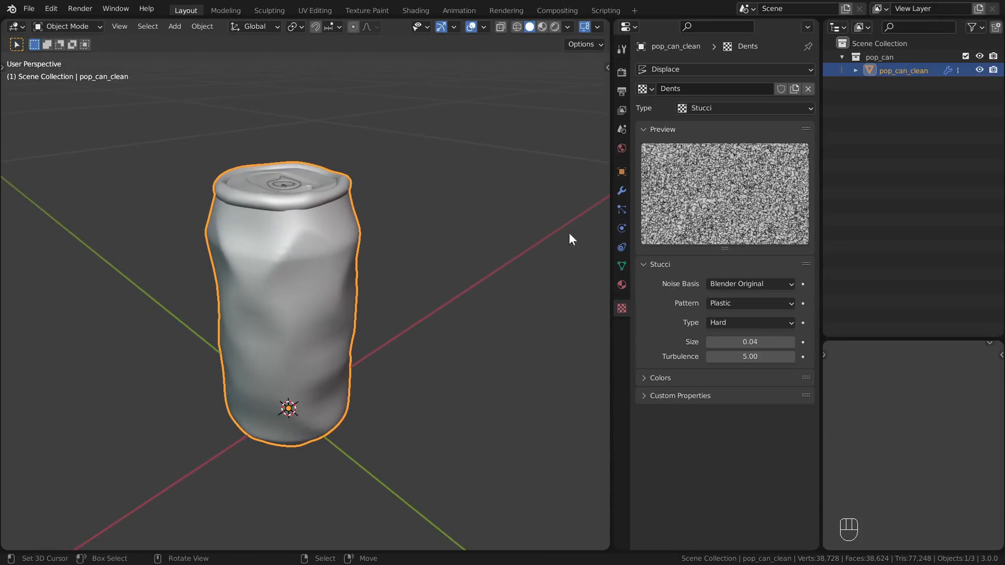
Step: Inspect the deformed lid, limit the Displace modifier to the Dents vertex group, and deselect the can
left_click(622, 191)
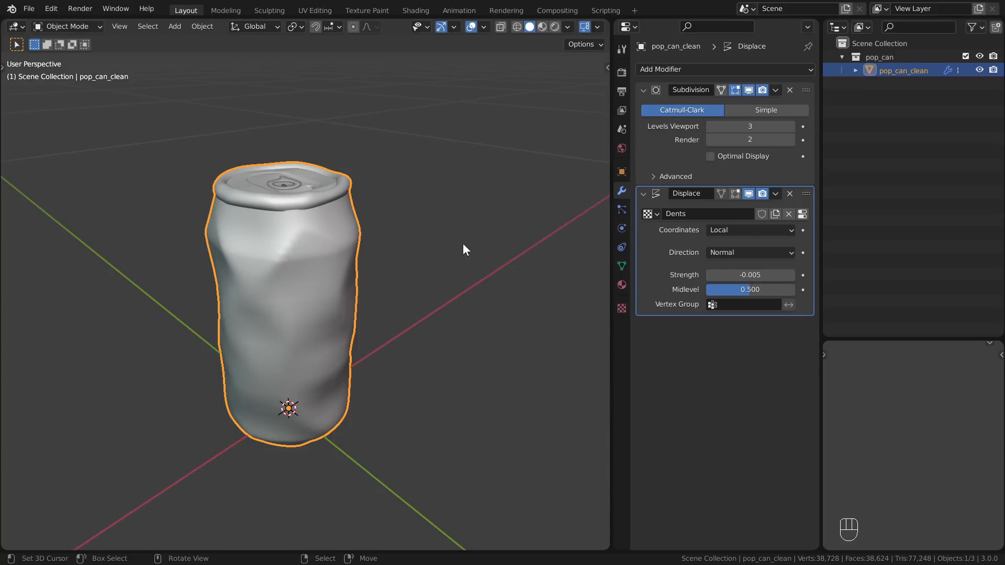
scroll(385, 220, "up", 3)
middle_click_drag(386, 220, 392, 253)
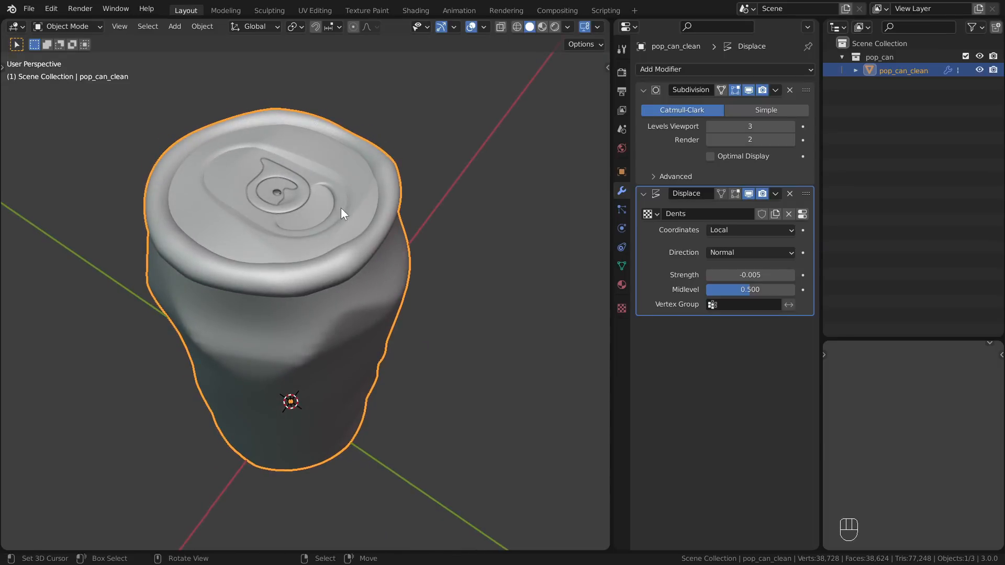
middle_click_drag(330, 277, 413, 350)
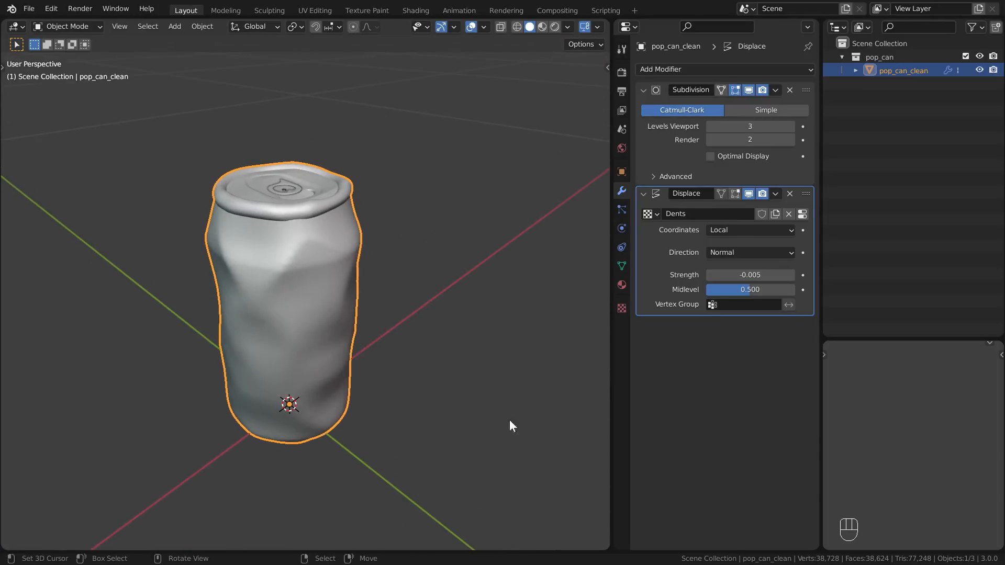
left_click(734, 304)
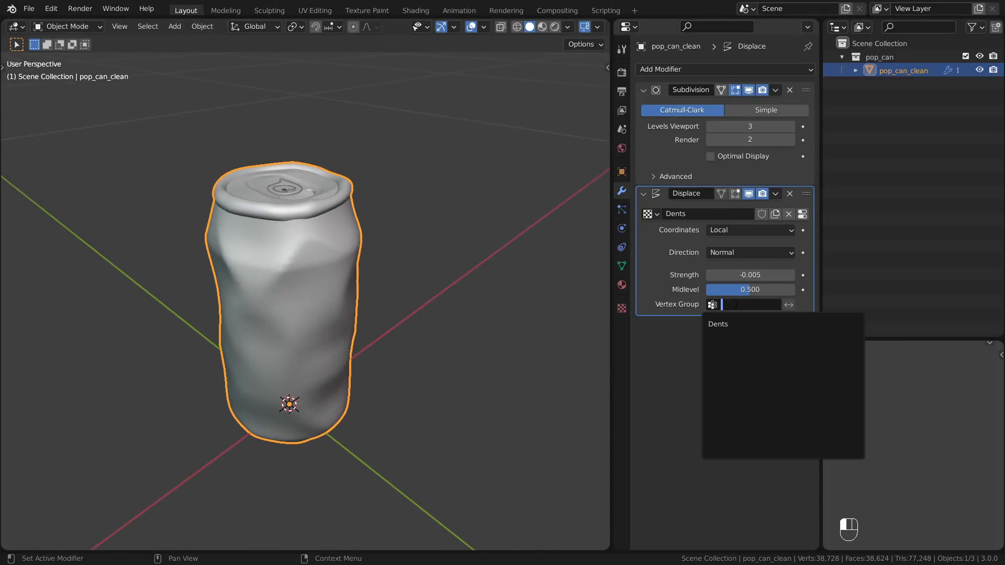
left_click(741, 324)
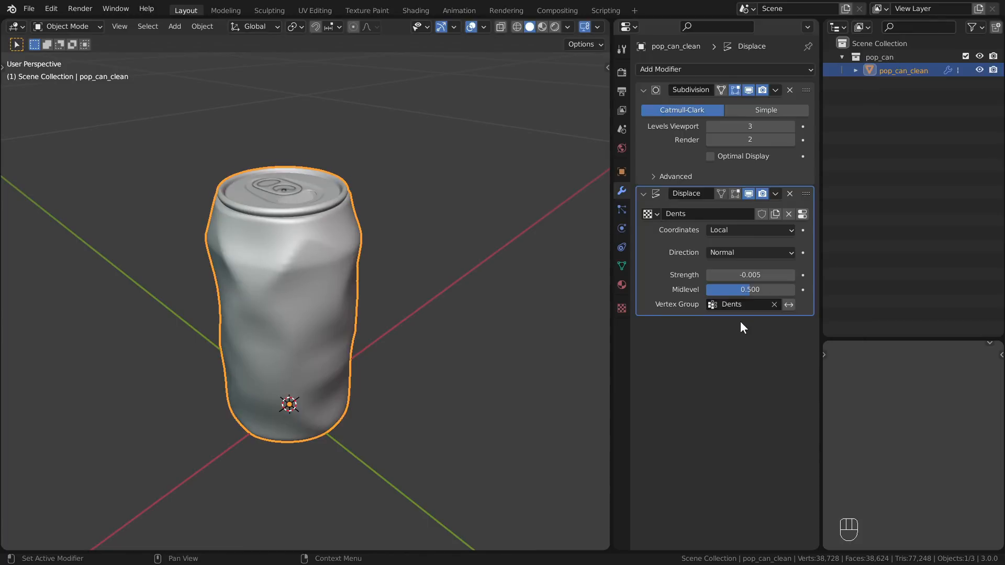
middle_click_drag(372, 337, 421, 401)
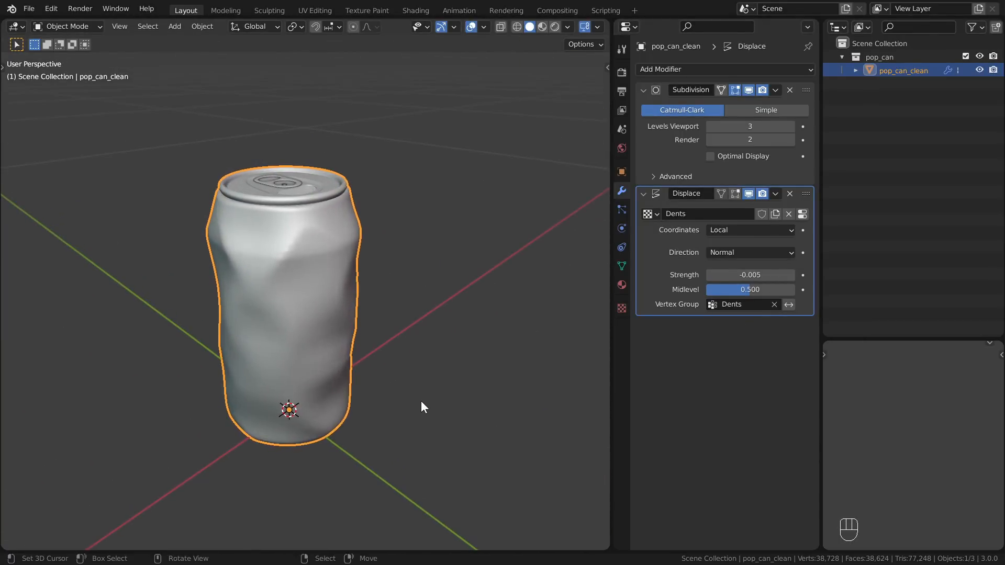
left_click(402, 259)
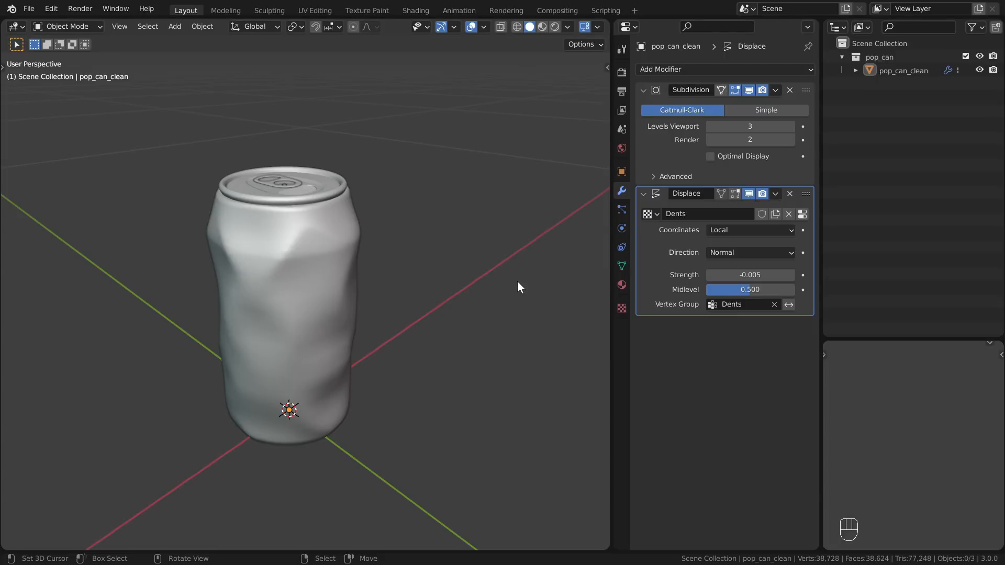
Step: Add a Lattice object to the scene at the can's origin
middle_click_drag(518, 282, 436, 296)
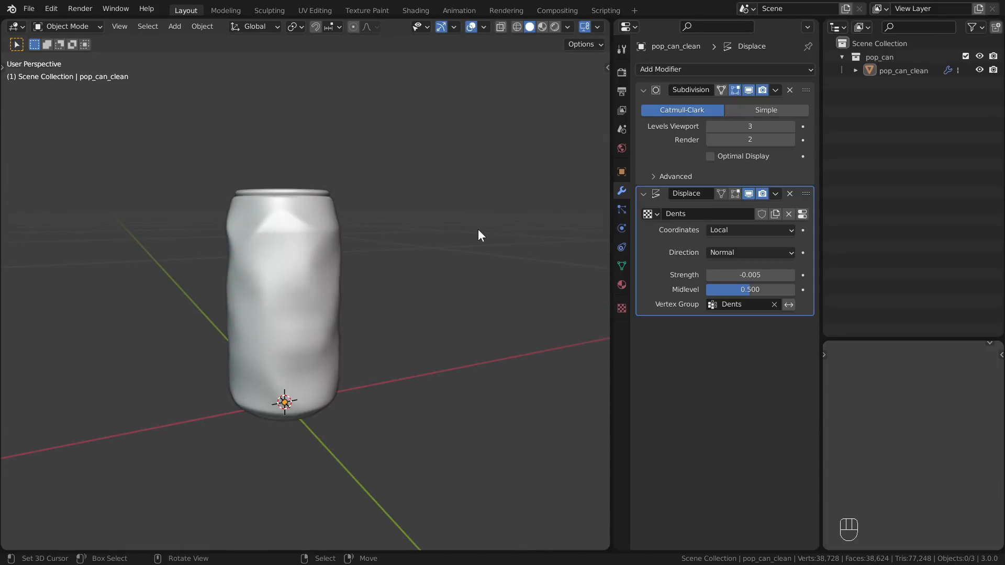
key("shift+a")
mouse_move(478, 230)
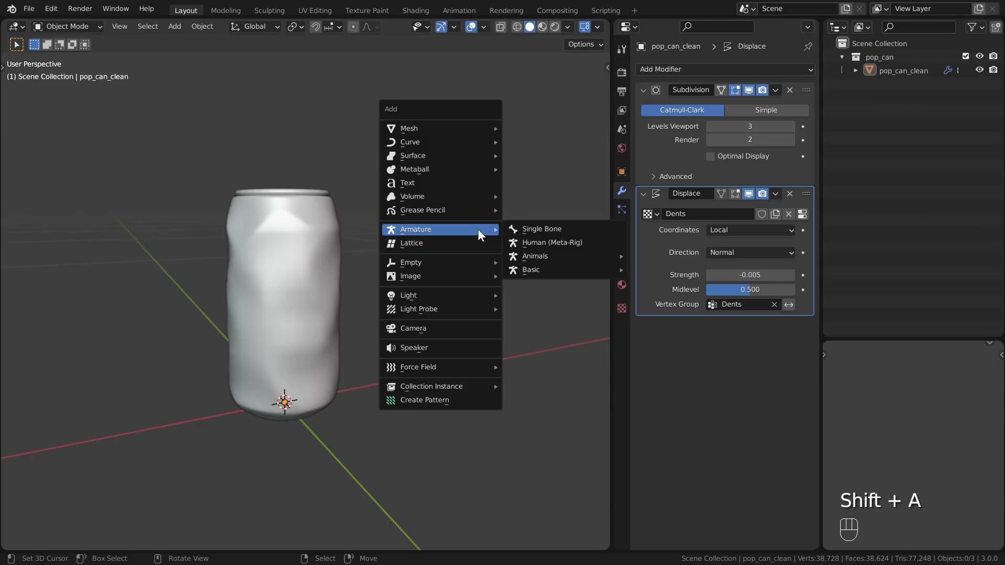
left_click(474, 244)
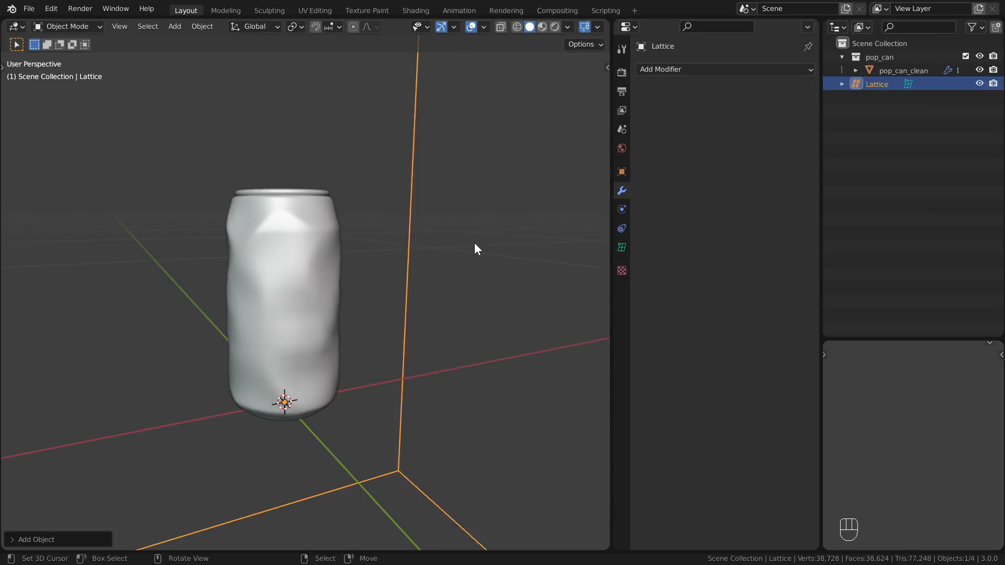
Step: Scale the lattice down uniformly in front view until it is about as tall as the can
key("KP_1")
scroll(516, 162, "down", 4)
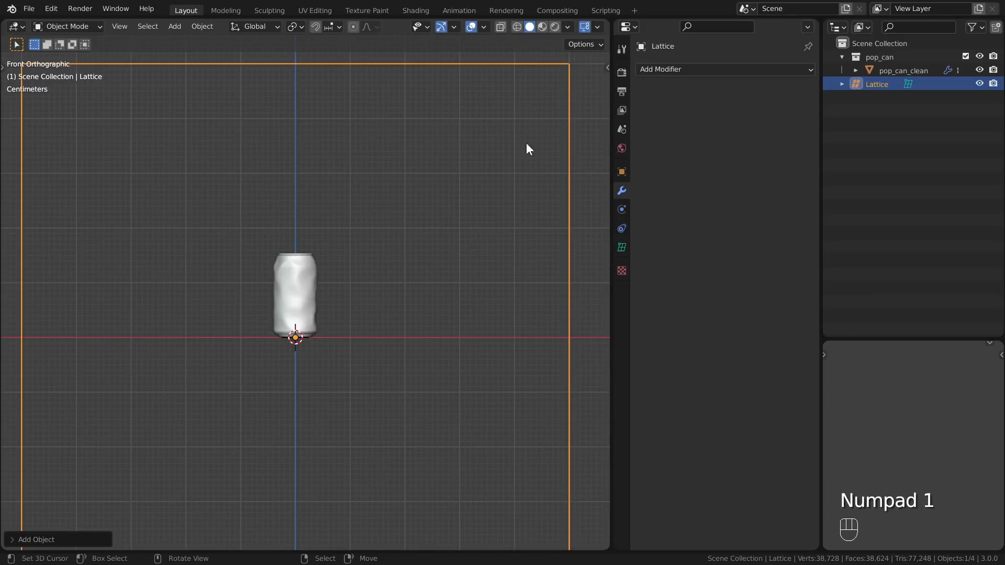
key("s")
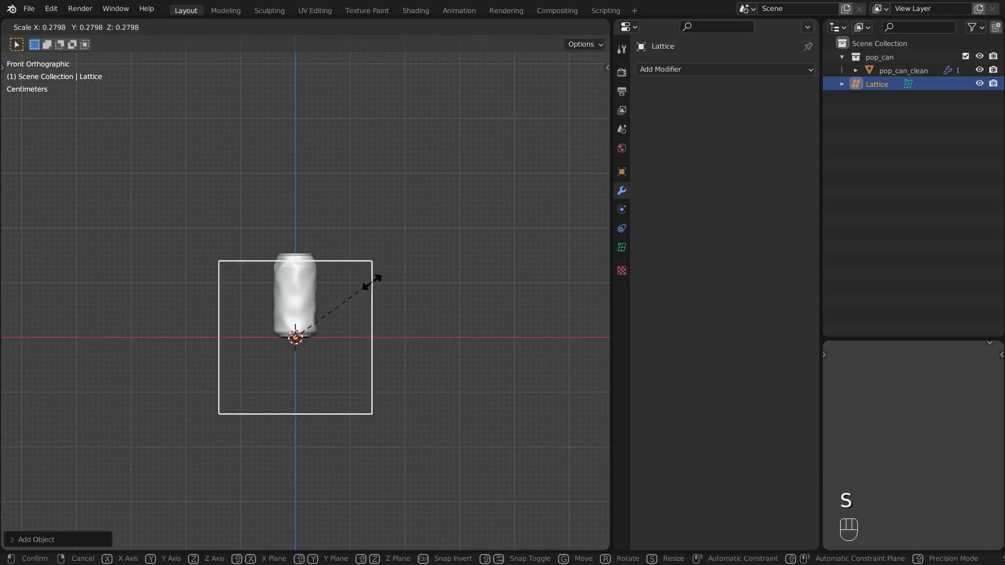
left_click(340, 309)
scroll(325, 296, "up", 5)
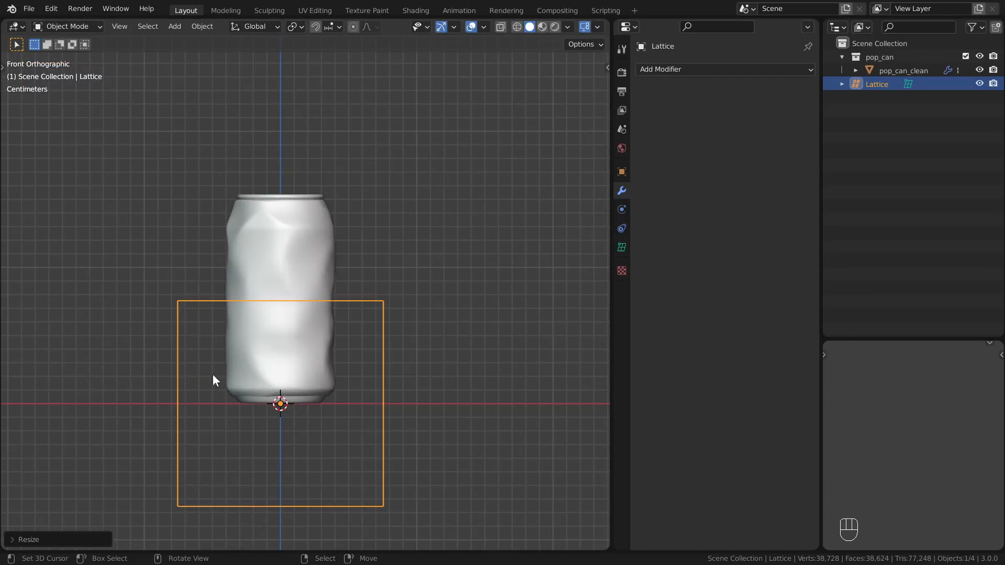
Step: Raise the lattice along Z to centre it on the can and stretch its height to enclose the can fully
key("g")
key("z")
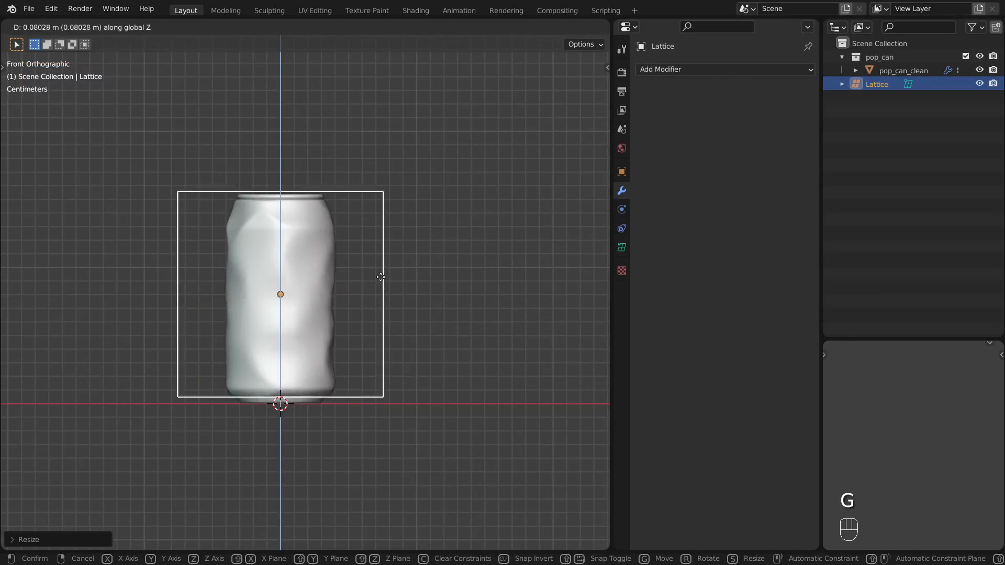
left_click(383, 262)
key("s")
key("z")
left_click(411, 247)
Step: Scale the lattice in X and Y only, so it fits more closely around the can's body
key("KP_7")
key("s")
key("shift+z")
left_click(366, 295)
middle_click_drag(369, 290, 371, 186)
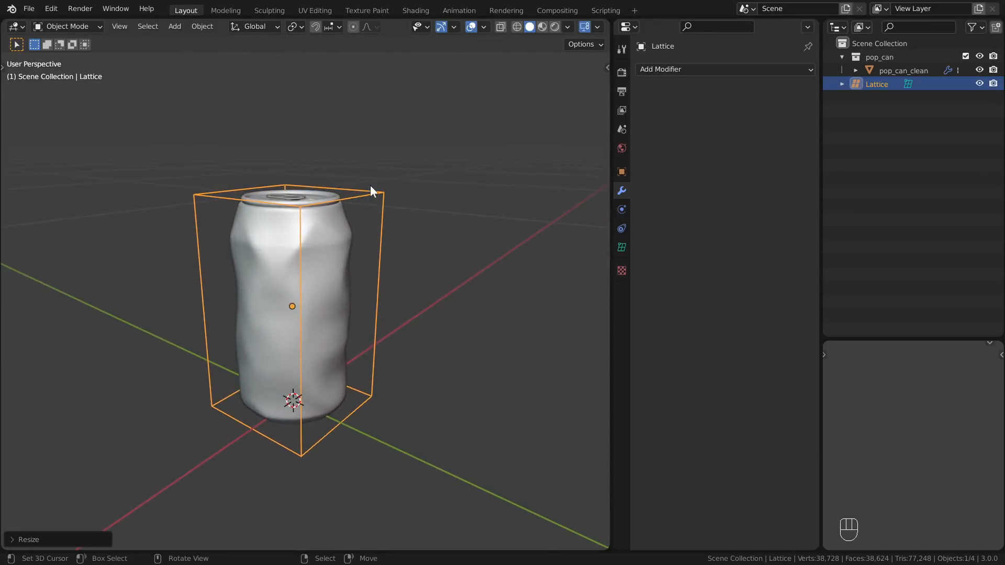
scroll(381, 231, "up", 2)
middle_click_drag(425, 246, 402, 260)
scroll(402, 259, "down", 1)
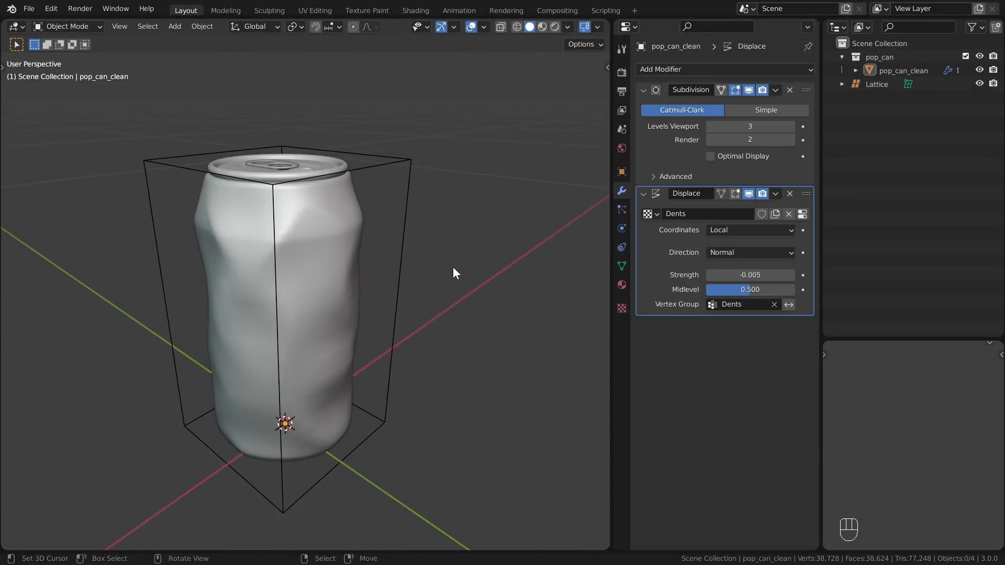
Step: Add a Lattice modifier to the can and assign the Lattice as its object
left_click(346, 209)
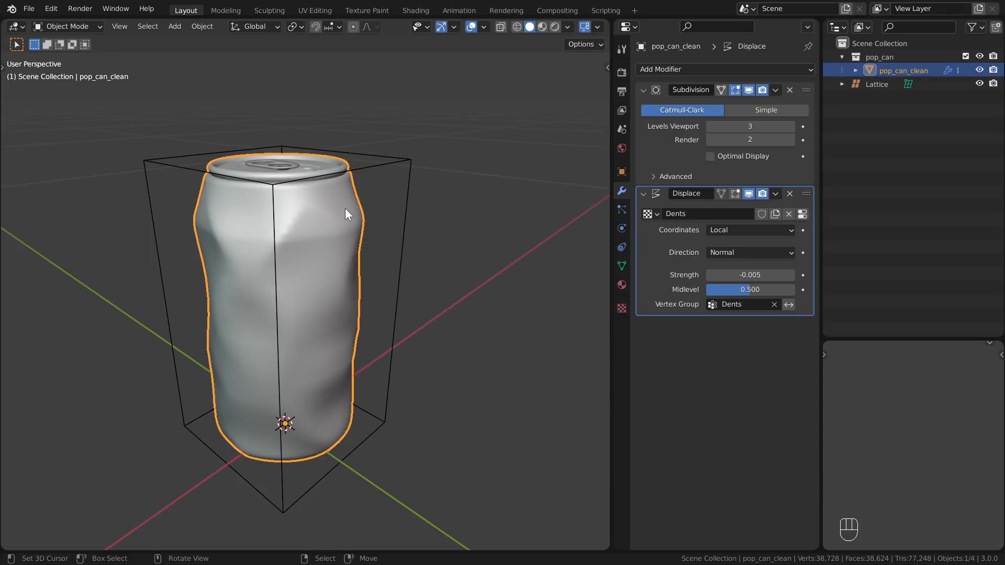
left_click(647, 68)
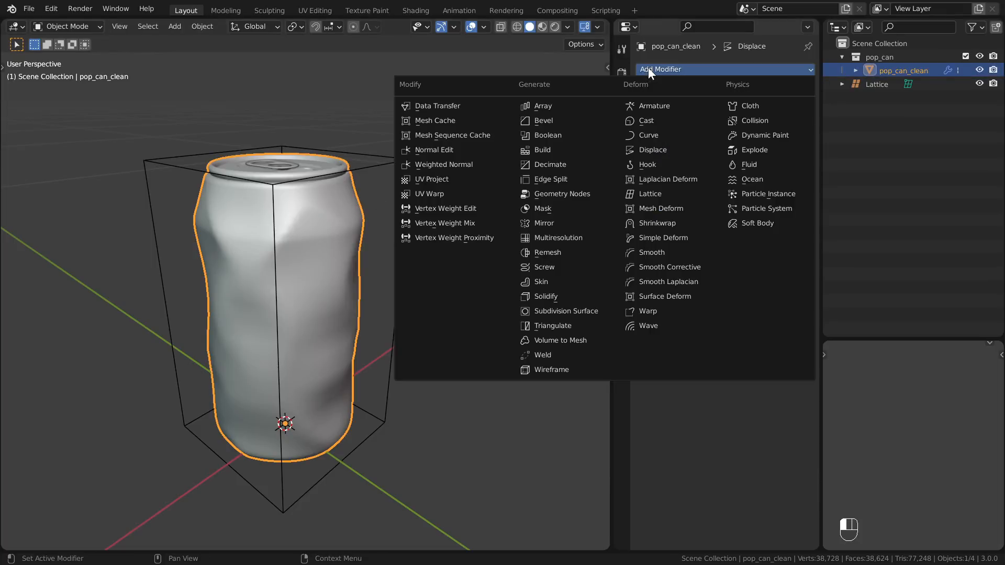
left_click(675, 191)
left_click(787, 345)
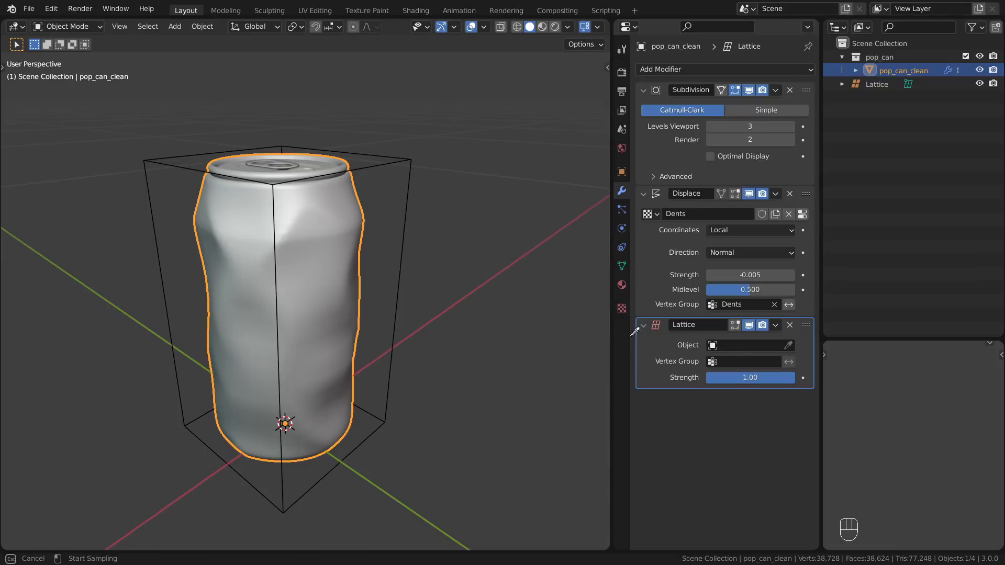
left_click(408, 157)
Step: Try lowering the lattice's four top points along Z to test how the can deforms
left_click(406, 159)
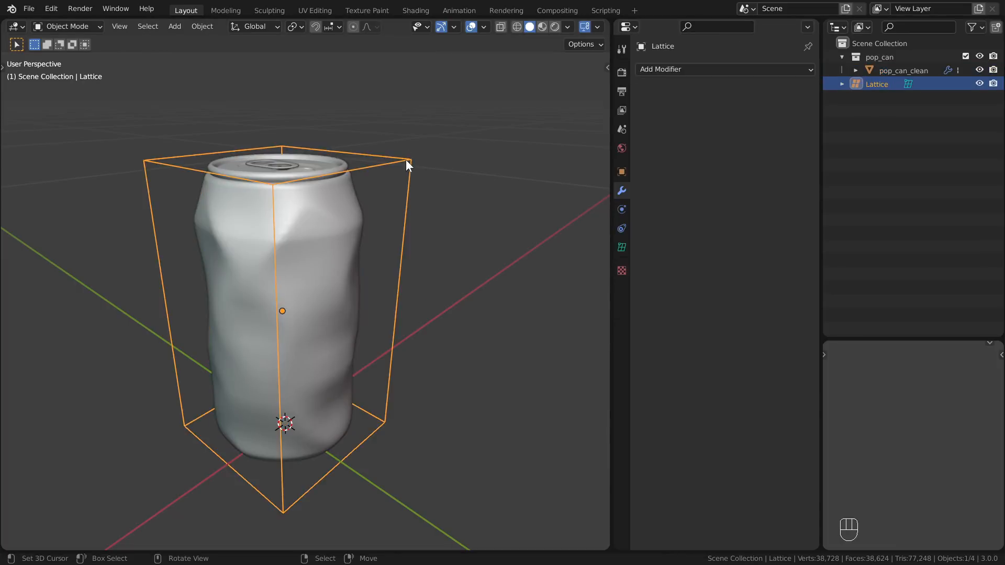
key("Tab")
key("g")
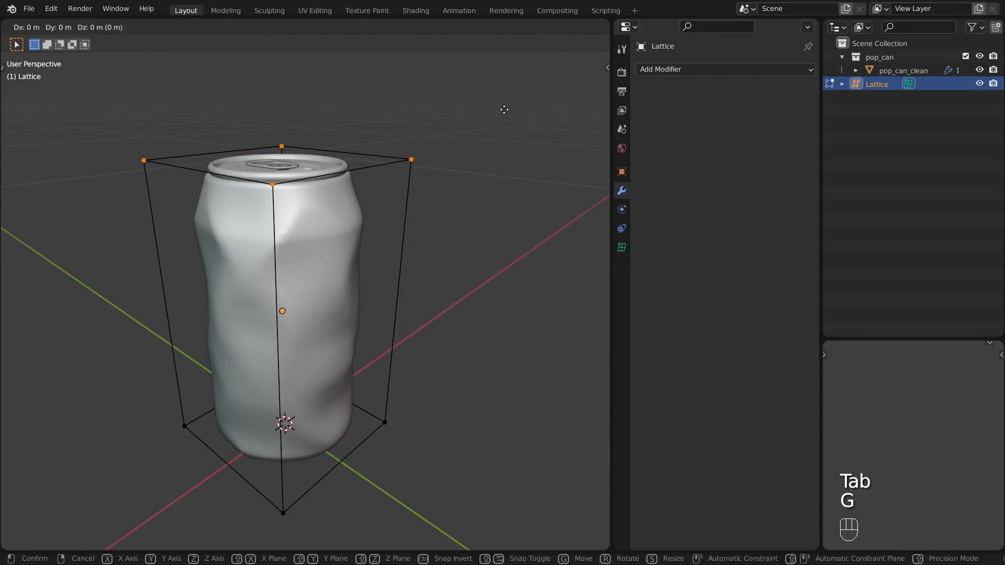
key("z")
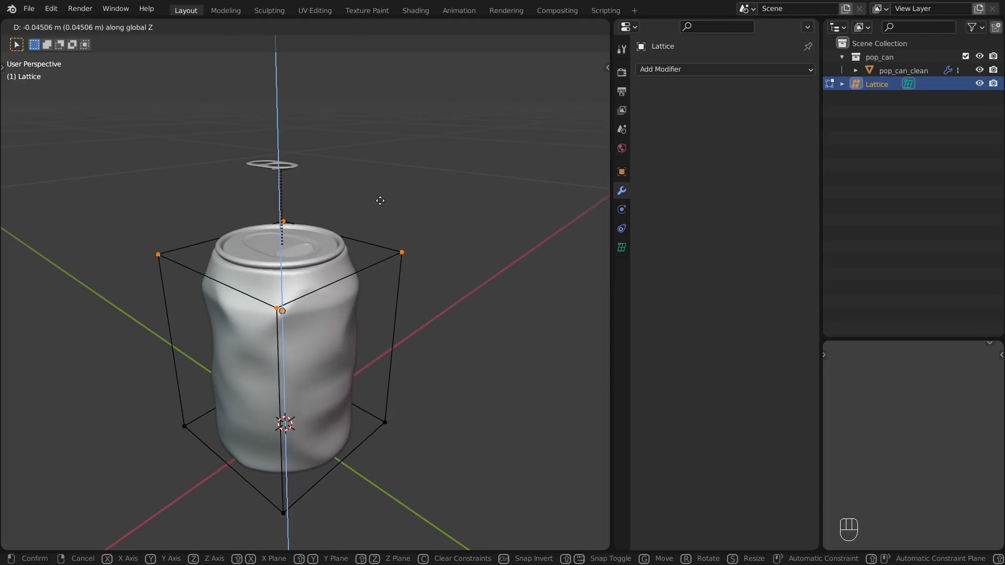
left_click(386, 183)
middle_click_drag(454, 171, 464, 209)
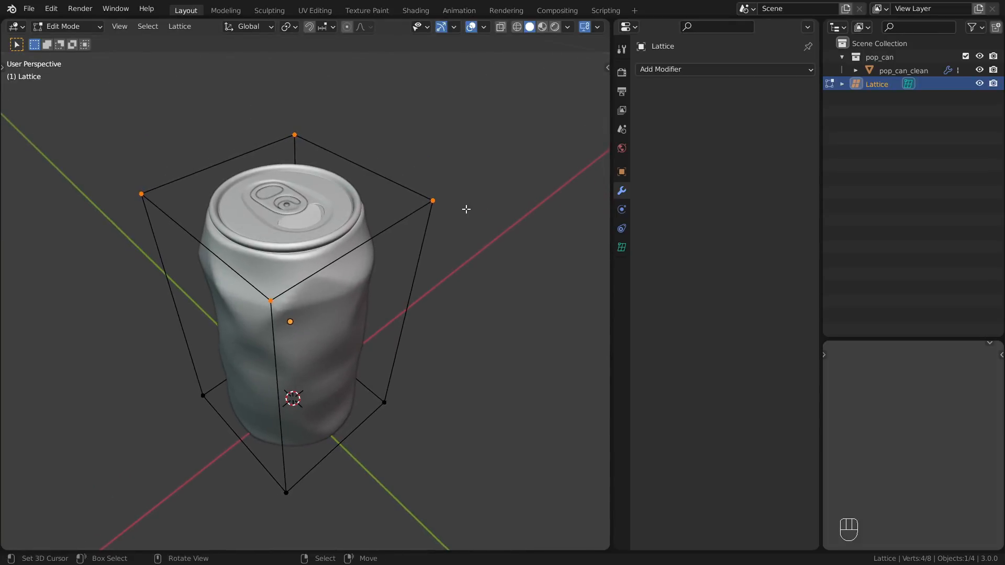
key("Tab")
Step: Select the pull tab, its anchor and finally the can, and copy the can's Lattice modifier to the selected parts
middle_click_drag(372, 253, 386, 272)
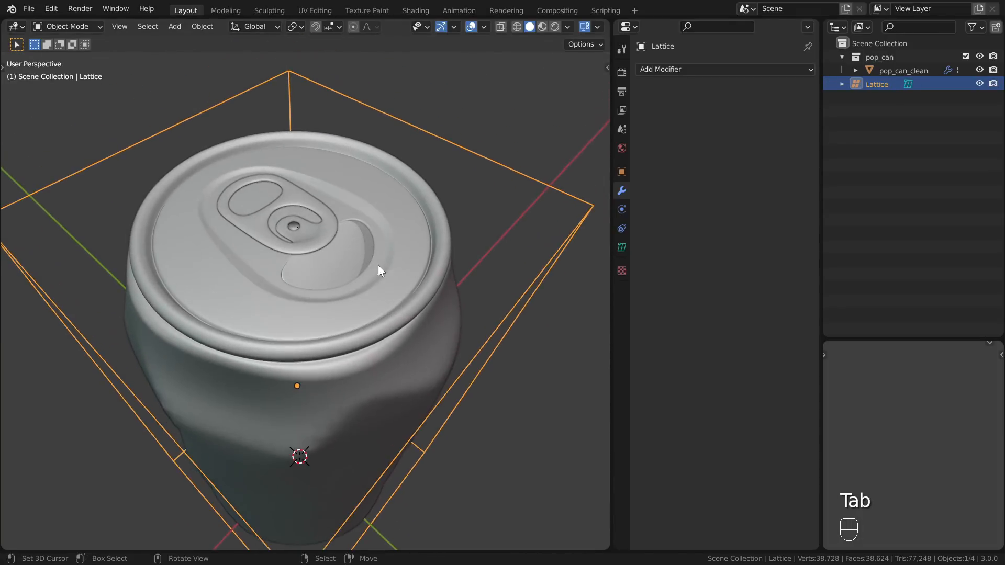
left_click(316, 226)
key("f")
key("g")
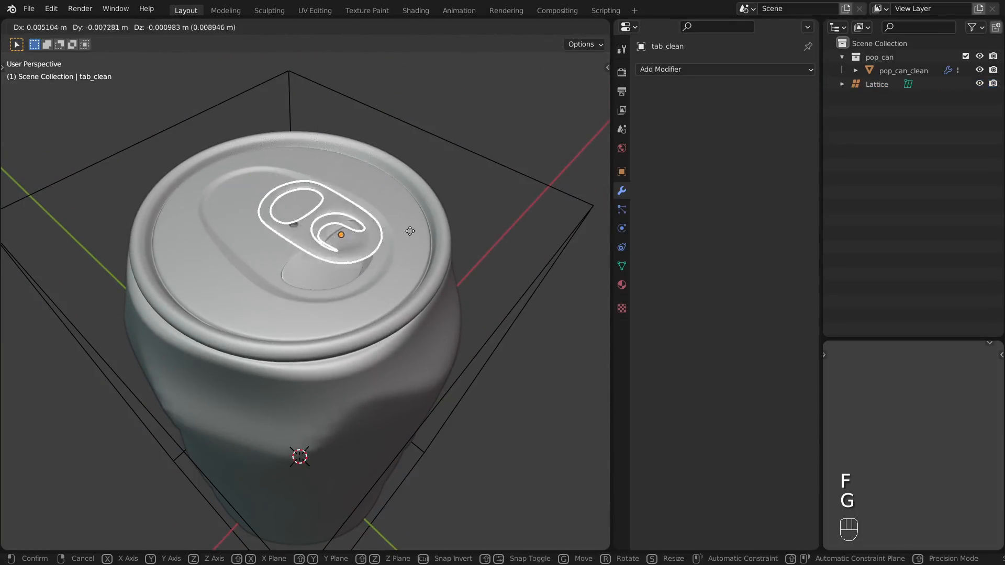
right_click(420, 177)
left_click(293, 229, "shift")
left_click(399, 194, "shift")
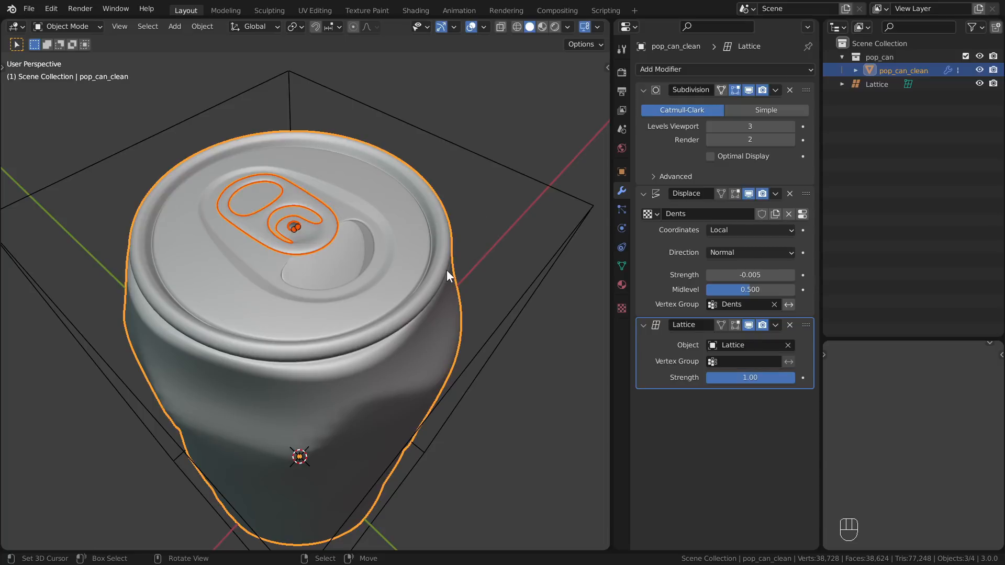
left_click(775, 325)
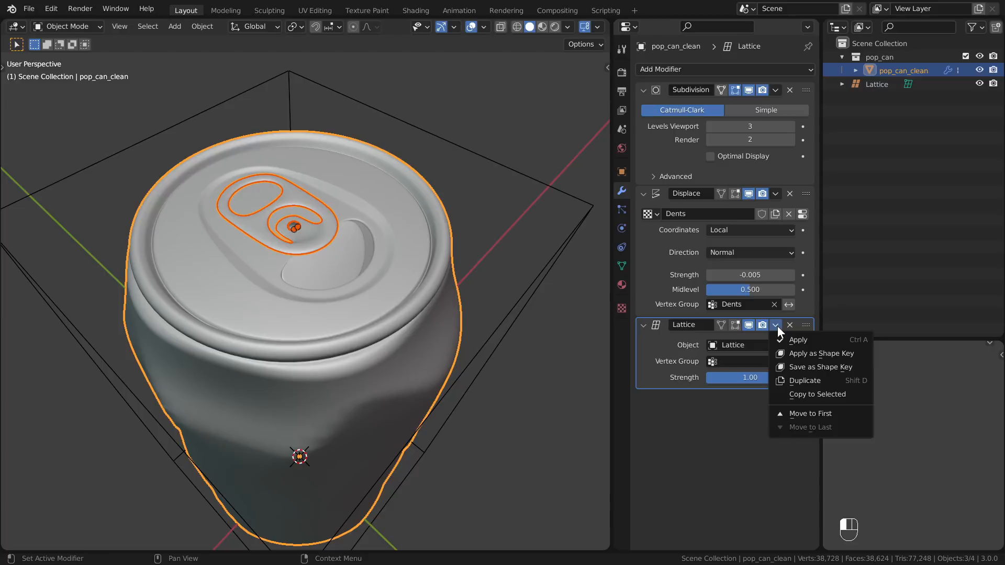
left_click(792, 394)
Step: Check the modifiers of the pull tab and the anchor, and deselect everything
left_click(316, 235)
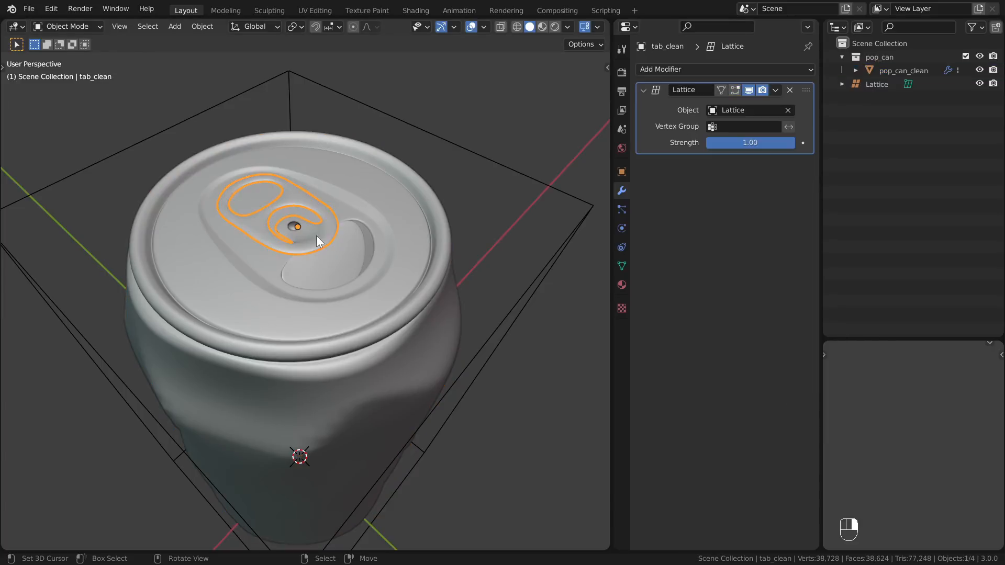
right_click(296, 226)
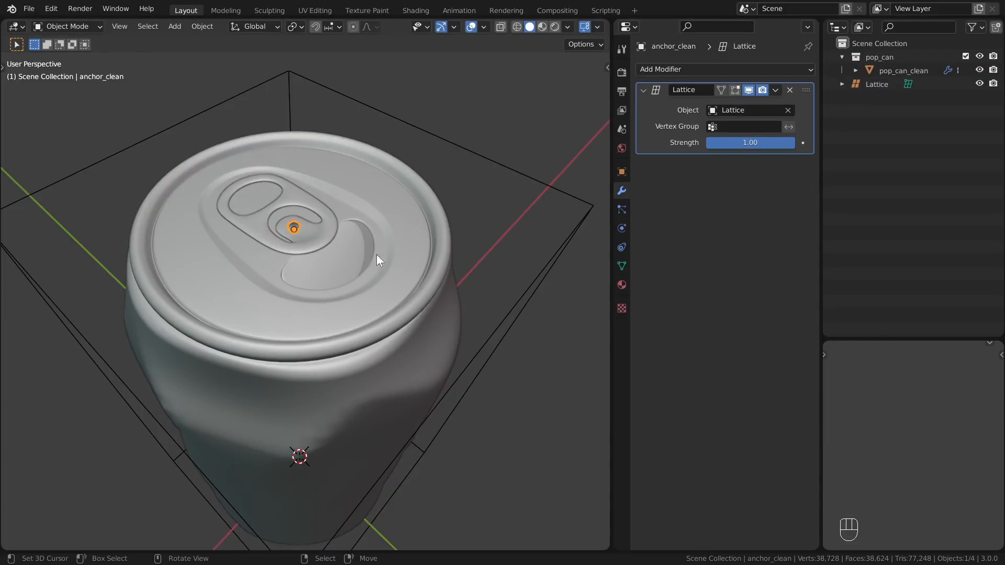
key("alt+a")
Step: Try lowering the lattice's top points along Z again to test the can together with its tab and anchor
scroll(485, 306, "down", 2)
middle_click_drag(485, 307, 482, 241)
left_click(456, 180)
key("Tab")
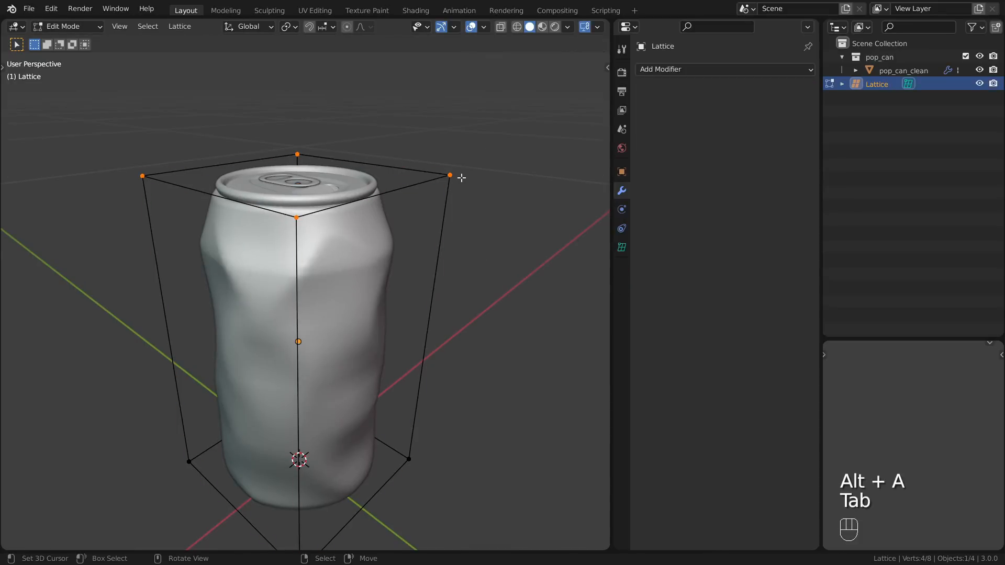
key("g")
key("z")
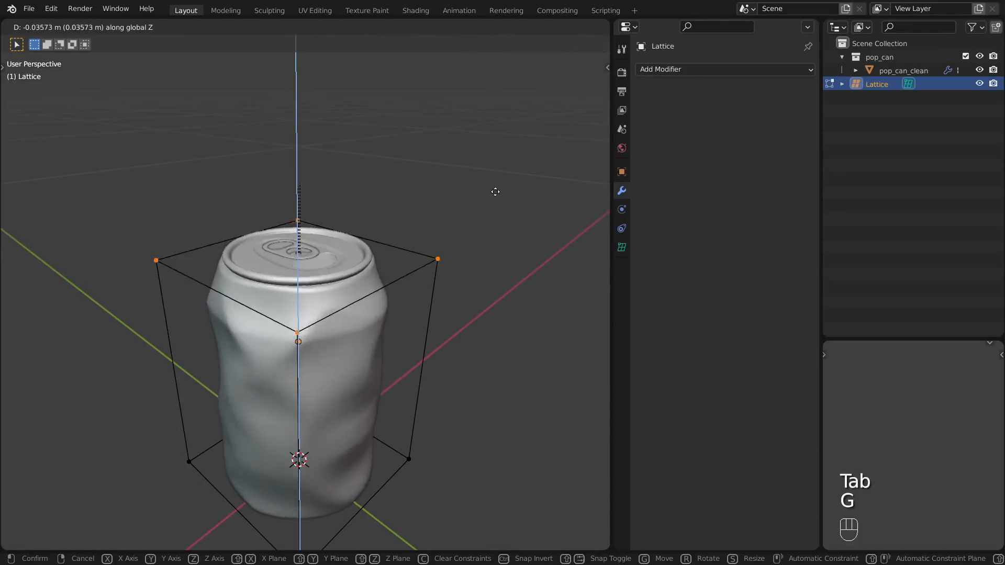
left_click(457, 298)
key("Tab")
key("alt+a")
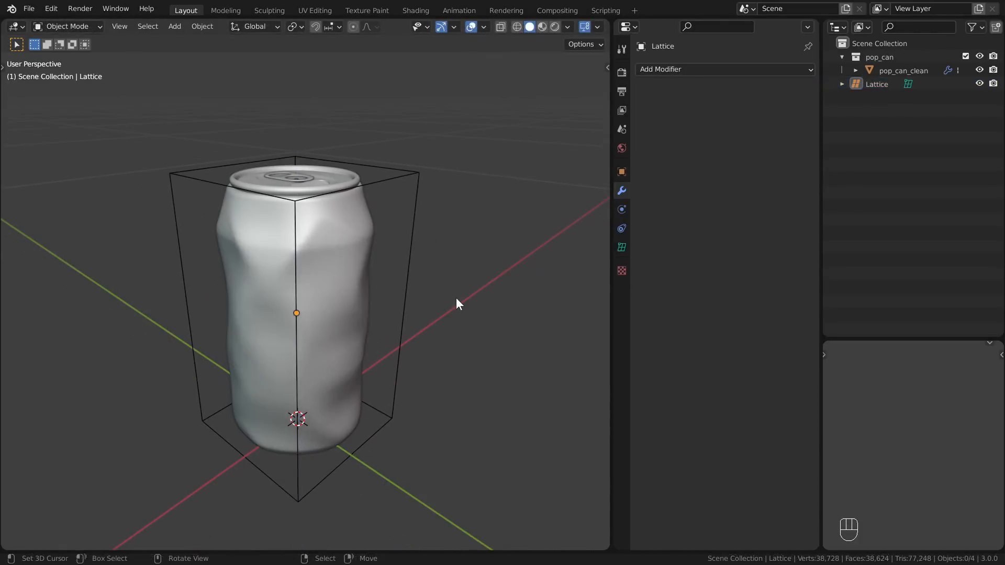
Step: Set the lattice's W resolution to 3
left_click(420, 185)
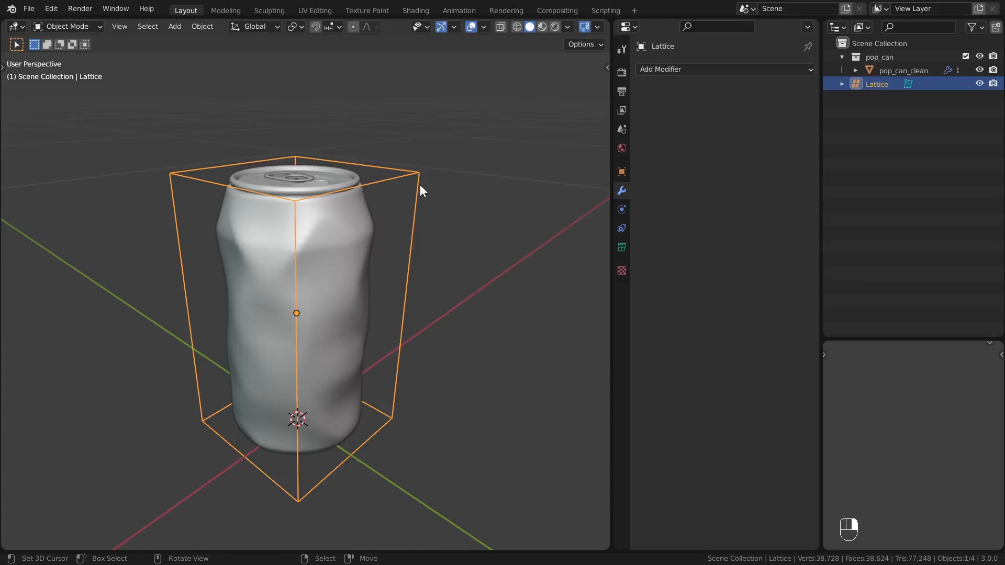
left_click(622, 247)
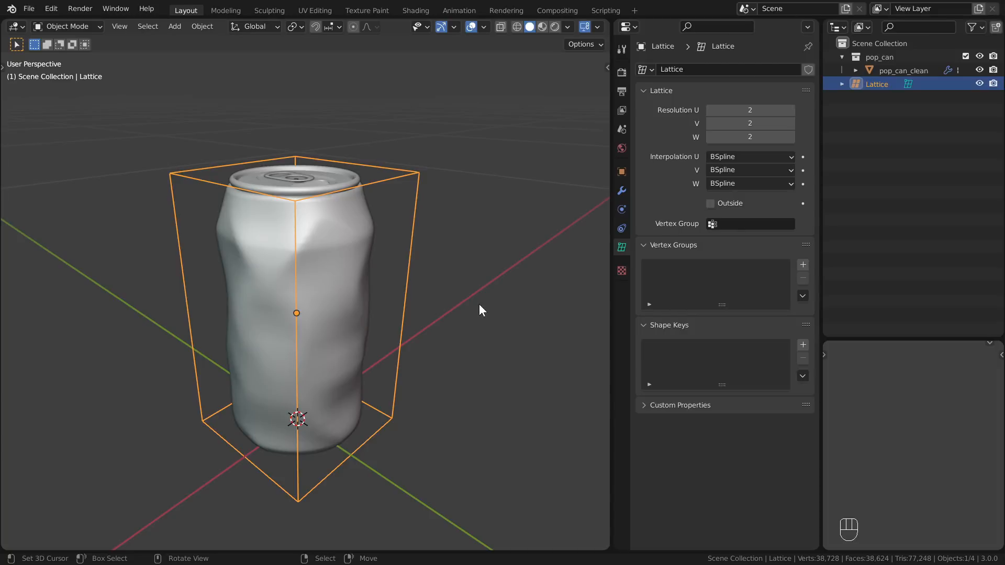
left_click(792, 136)
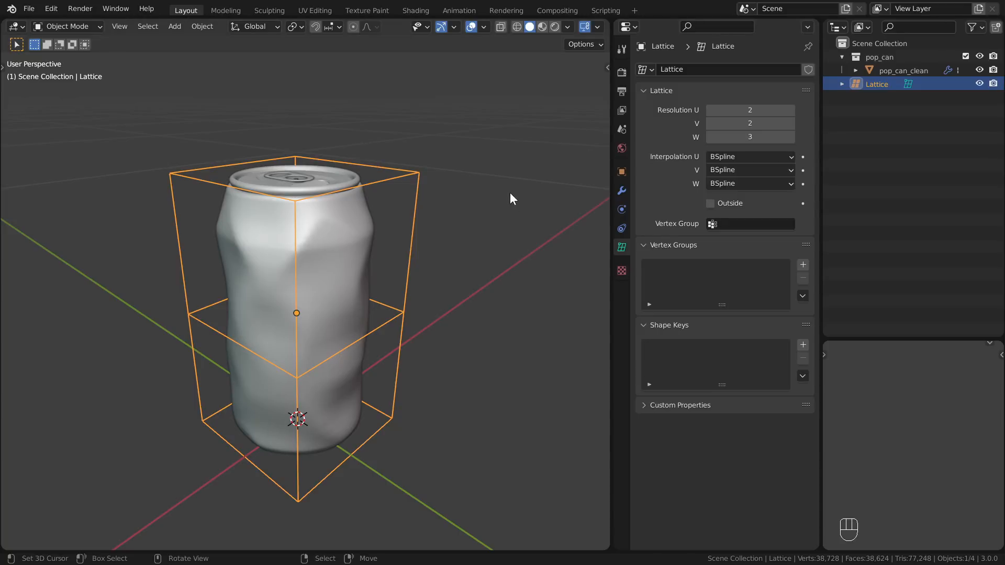
Step: Select the lattice's four top points in Edit Mode and enable proportional editing
key("Tab")
left_click_drag(105, 113, 528, 237)
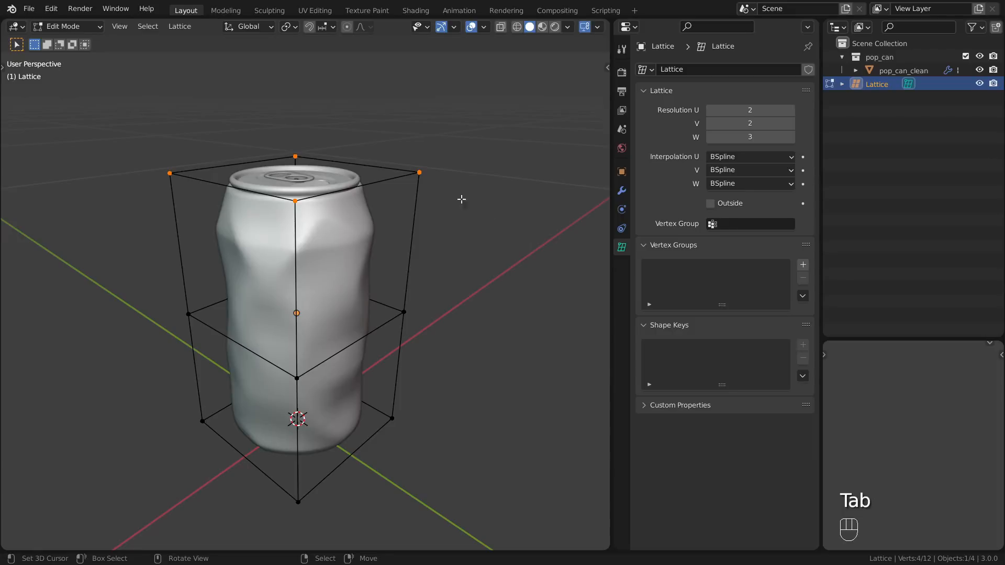
left_click(345, 27)
Step: Crush the can by lowering the top lattice points along Z close to the base, with a proportional size of 0.1486 m
scroll(495, 224, "down", 2)
middle_click_drag(495, 228, 473, 172)
key("g")
key("z")
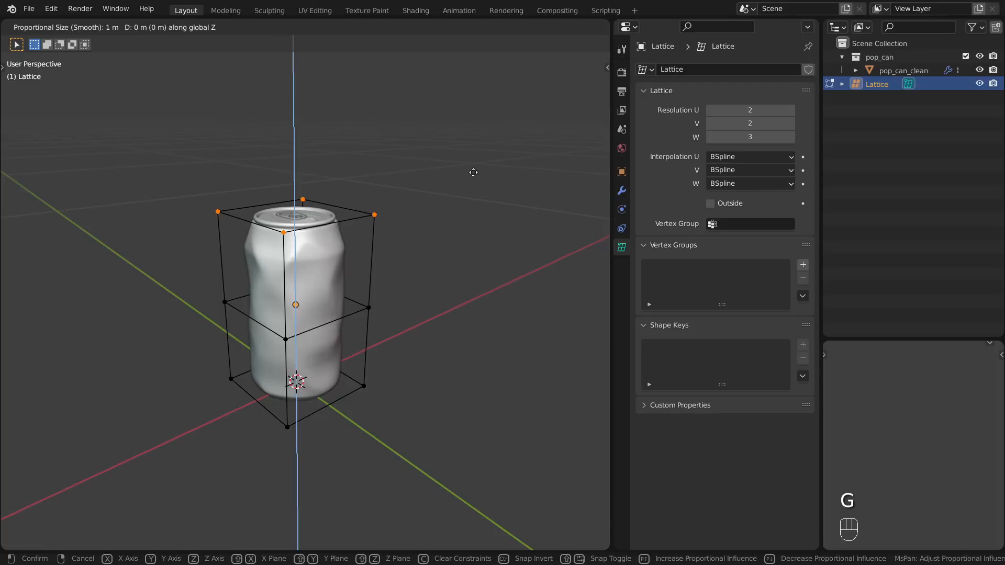
scroll(479, 162, "up", 16)
scroll(478, 163, "up", 5)
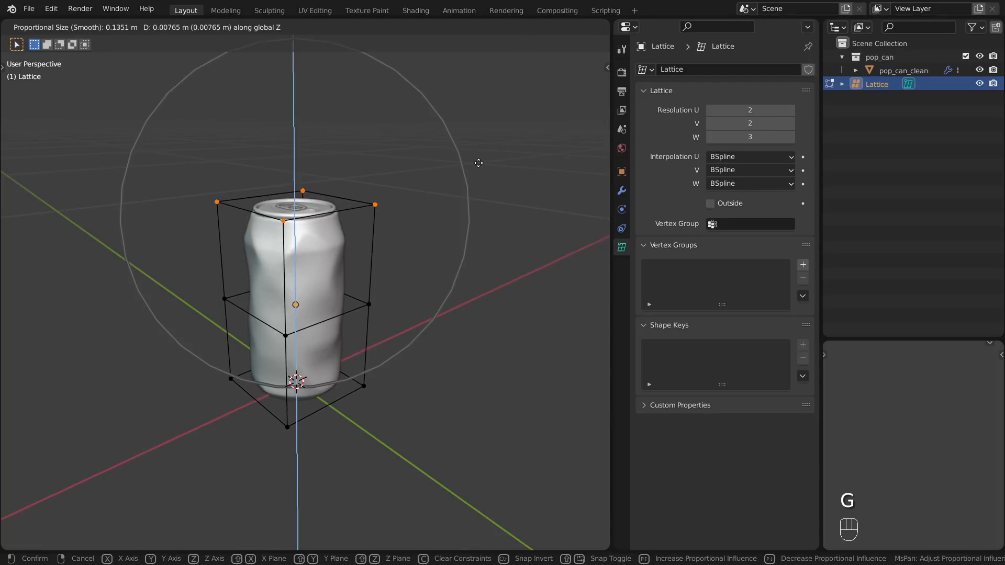
scroll(466, 254, "up", 1)
scroll(466, 277, "down", 1)
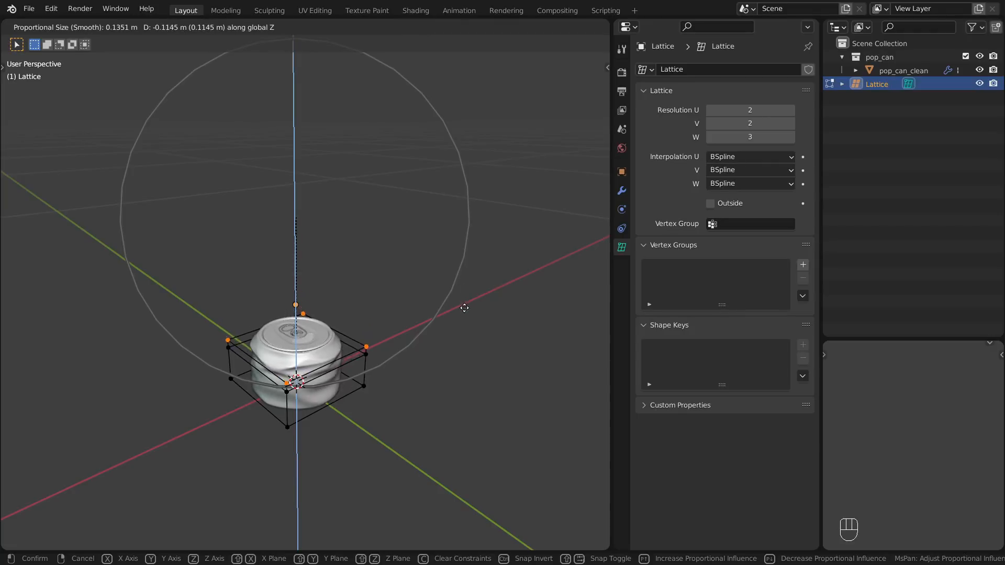
scroll(467, 320, "down", 1)
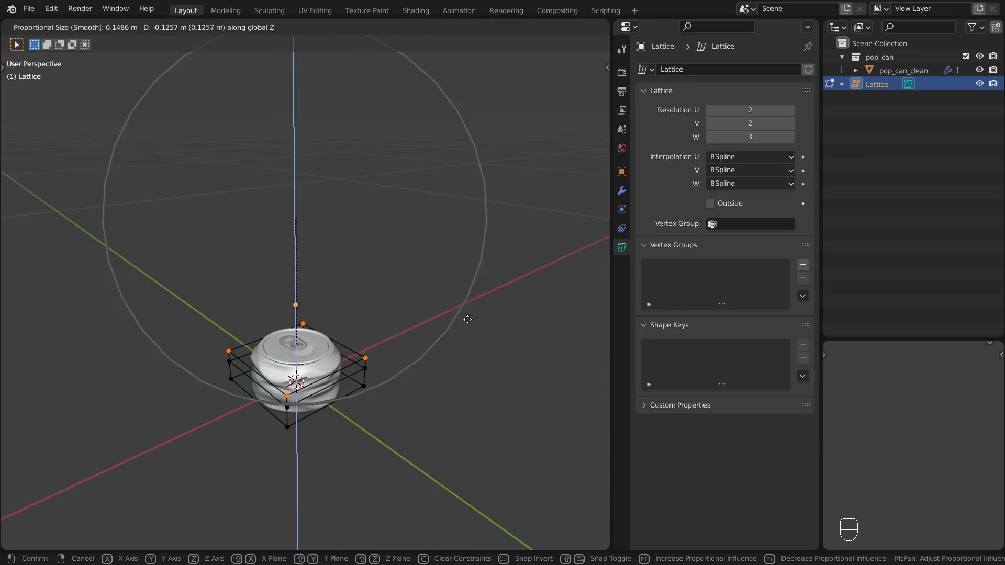
left_click(473, 331)
Step: Return to Object Mode, hide the viewport overlays and inspect the crushed can up close
middle_click_drag(460, 367, 463, 309, "shift")
scroll(454, 324, "up", 5)
key("shift+alt+z")
middle_click_drag(436, 377, 453, 275, "shift")
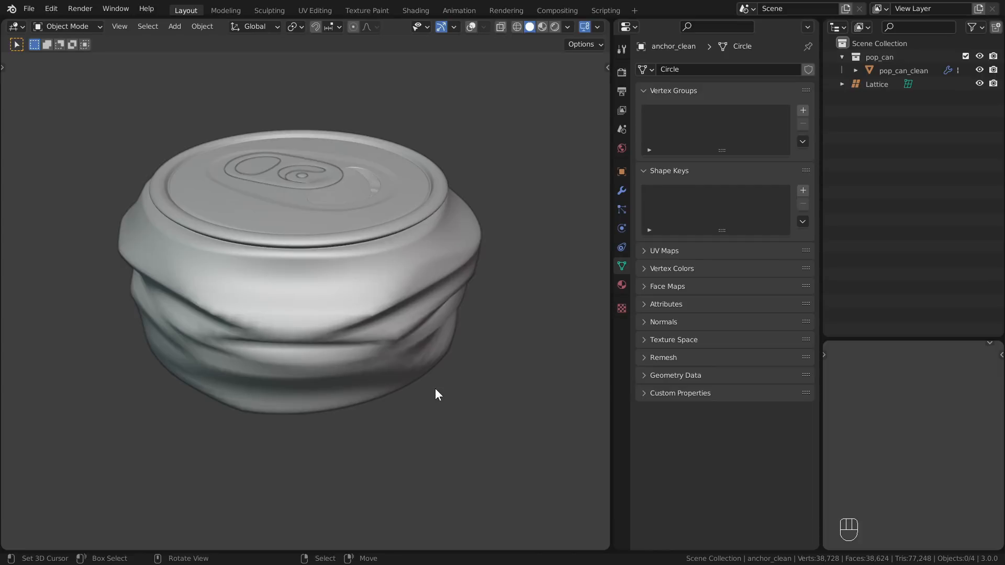
mouse_move(435, 388)
middle_mouse_down()
mouse_move(357, 385)
mouse_move(438, 386)
middle_mouse_up()
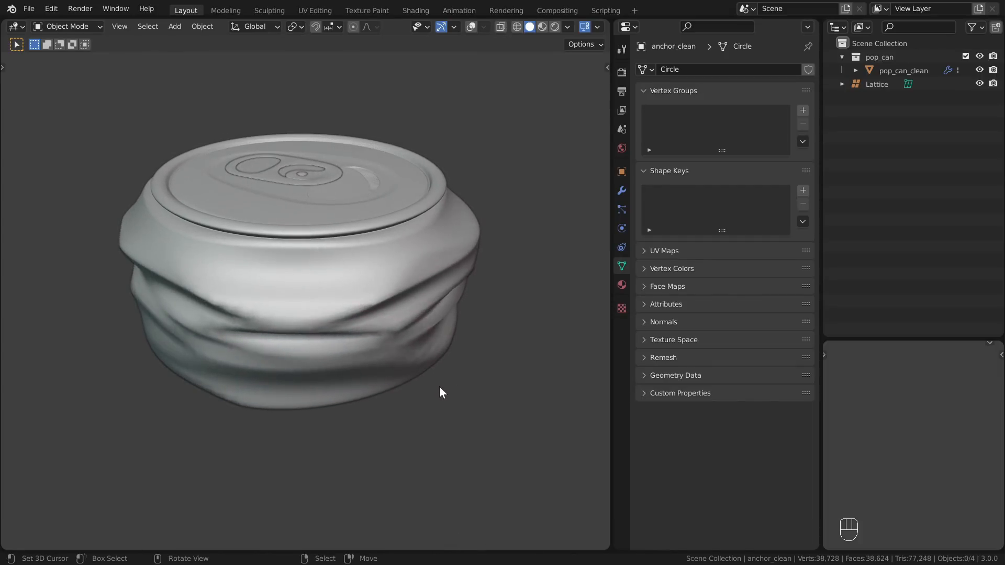
Step: Set the can's Subdivision viewport levels to 4 and inspect the creases
left_click(622, 190)
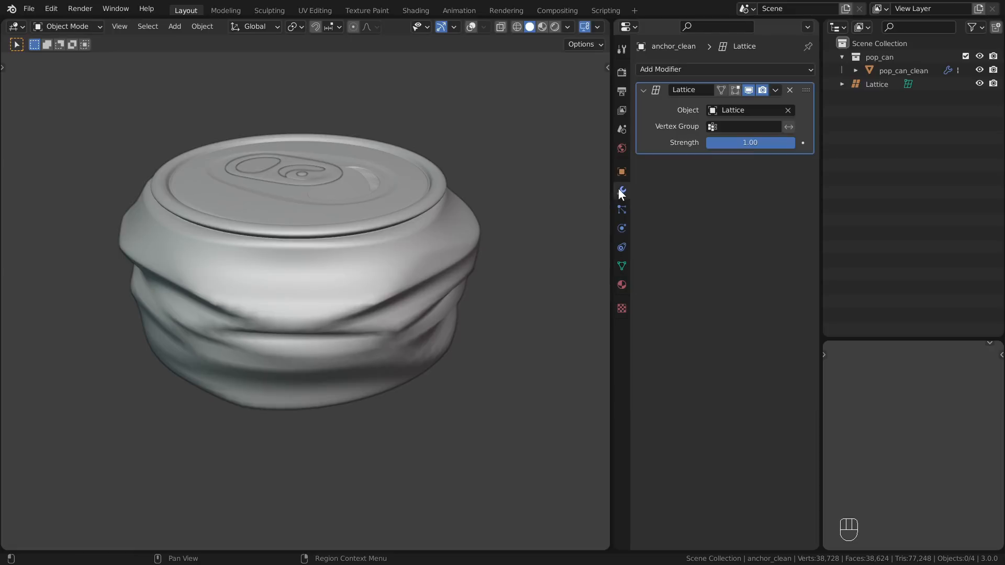
left_click(435, 255)
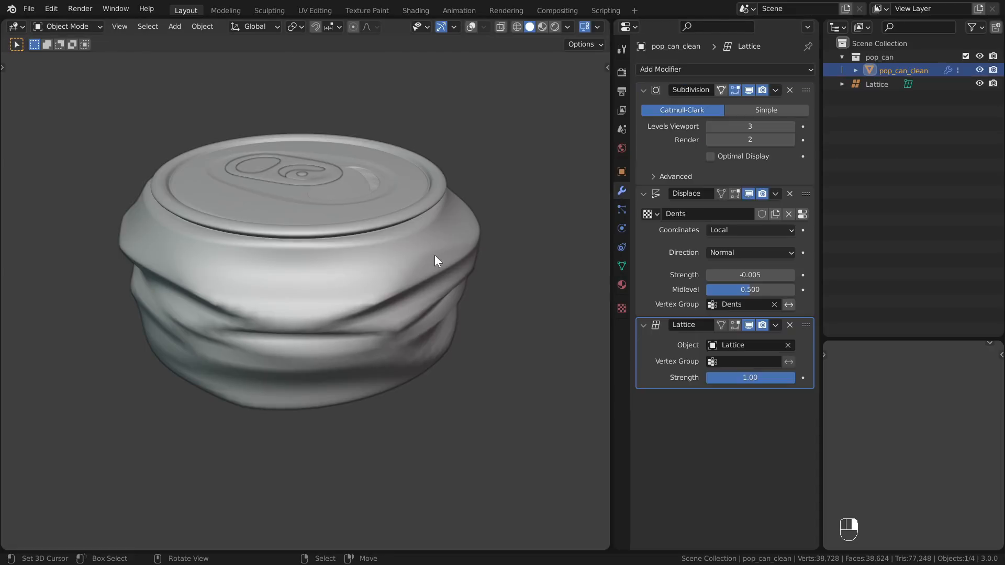
left_click(791, 127)
mouse_move(340, 318)
middle_mouse_down()
mouse_move(469, 293)
mouse_move(332, 320)
middle_mouse_up()
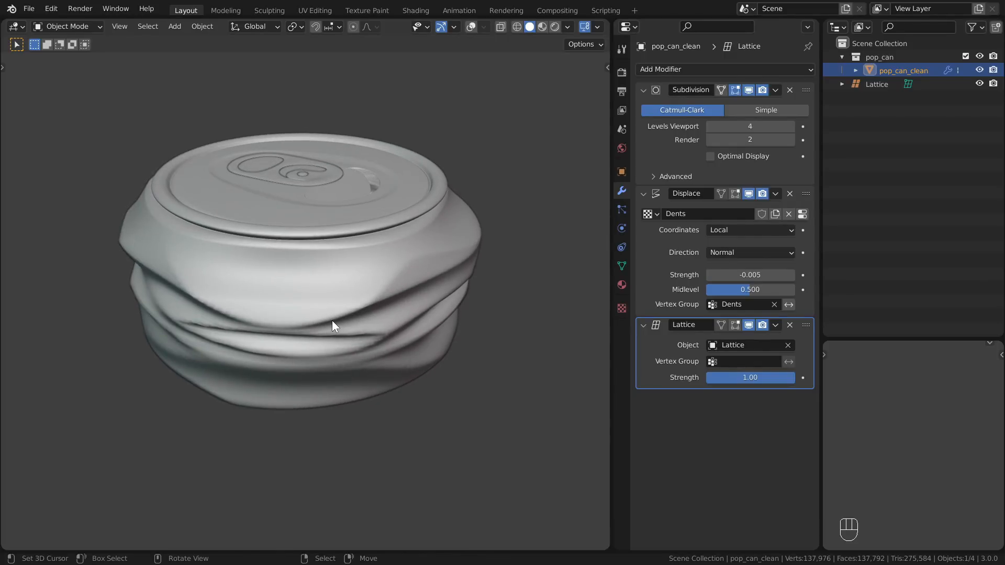
Step: Add a Smooth modifier after the can's Lattice modifier and set its Factor to 1
left_click(662, 71)
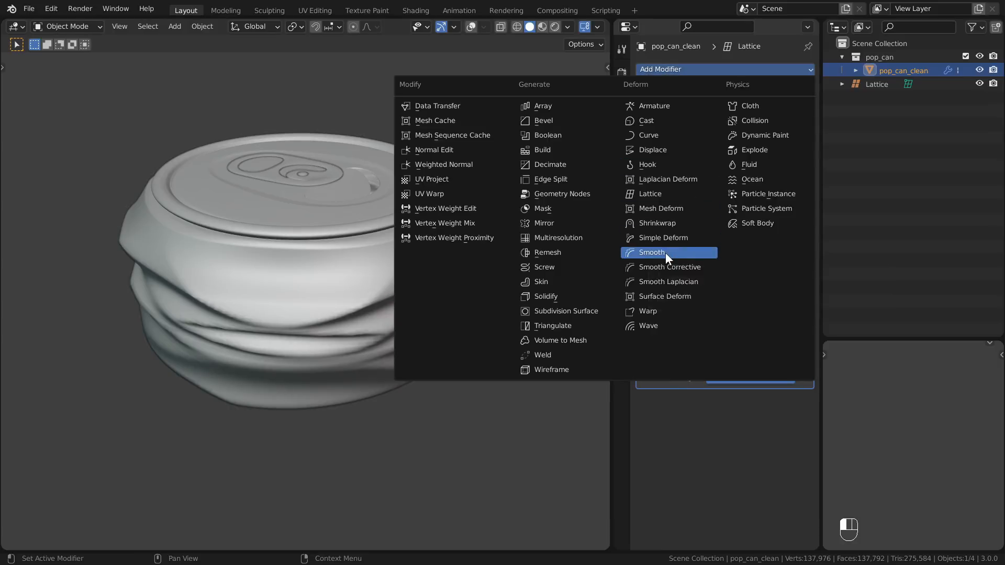
left_click(651, 252)
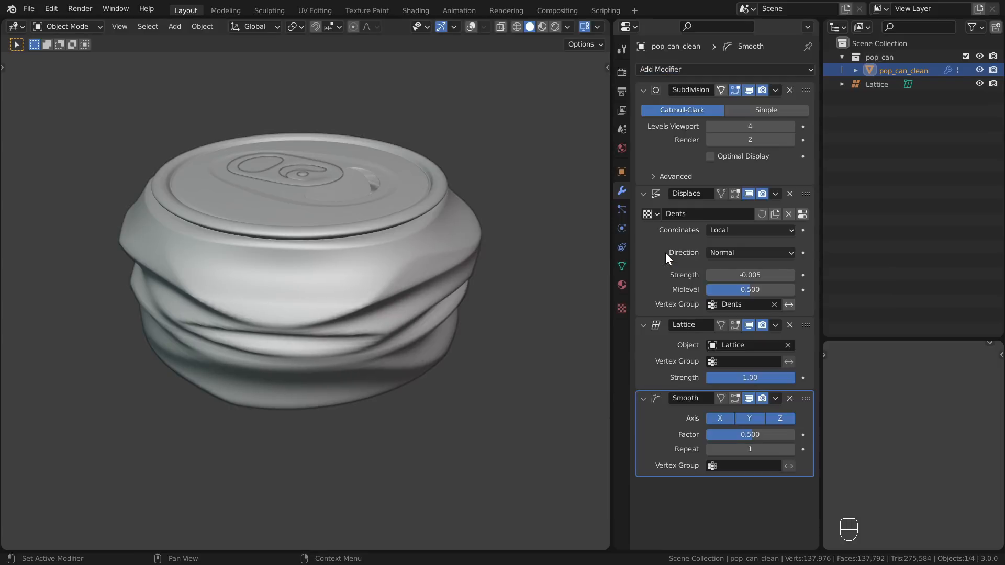
left_click(734, 435)
type("1")
key("Return")
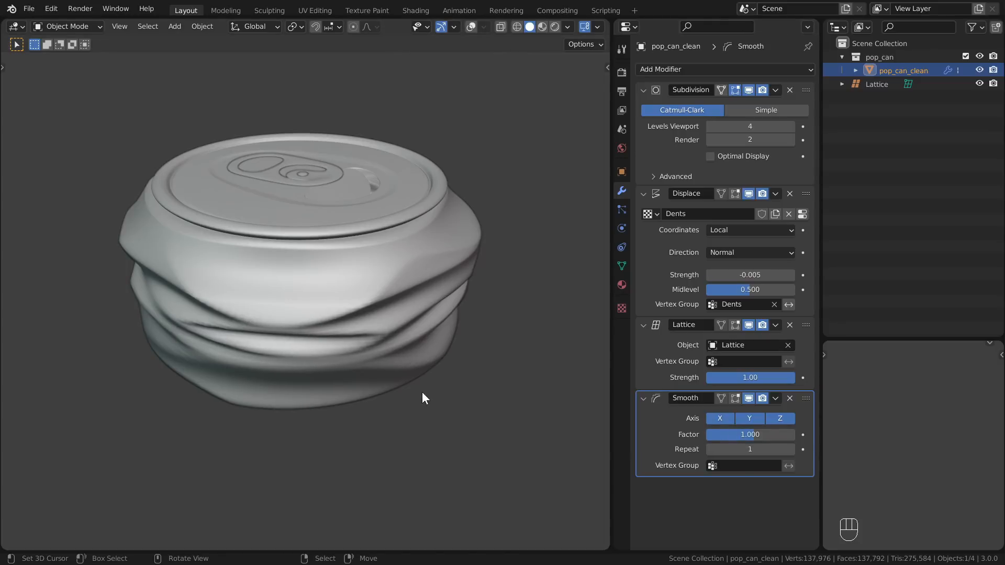
Step: Compare the crushed can with and without the Smooth modifier in the viewport and check the creases from the side
scroll(422, 397, "up", 1)
left_click(752, 399)
left_click(752, 399)
left_click(751, 399)
left_click(751, 399)
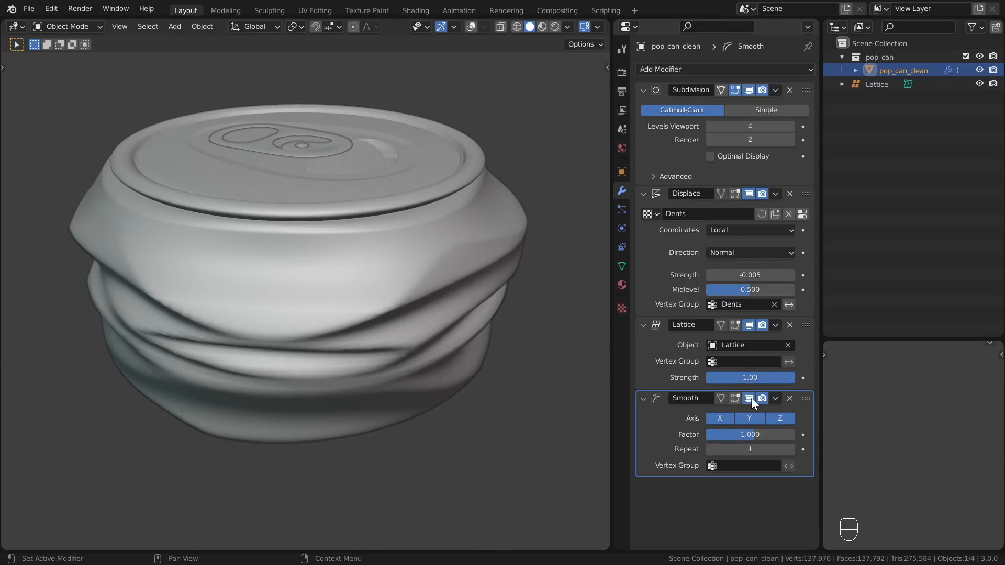
middle_click_drag(422, 408, 428, 365)
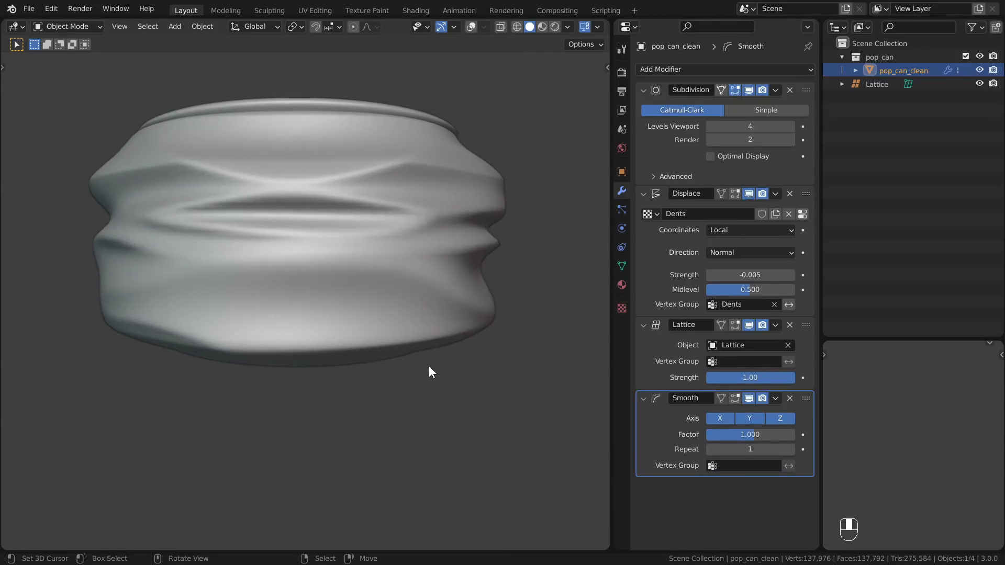
Step: Try Smooth modifier Repeat values of 4 and 2 on the creases, and return Repeat to 1
left_click(789, 448)
left_click(789, 449)
left_click(789, 449)
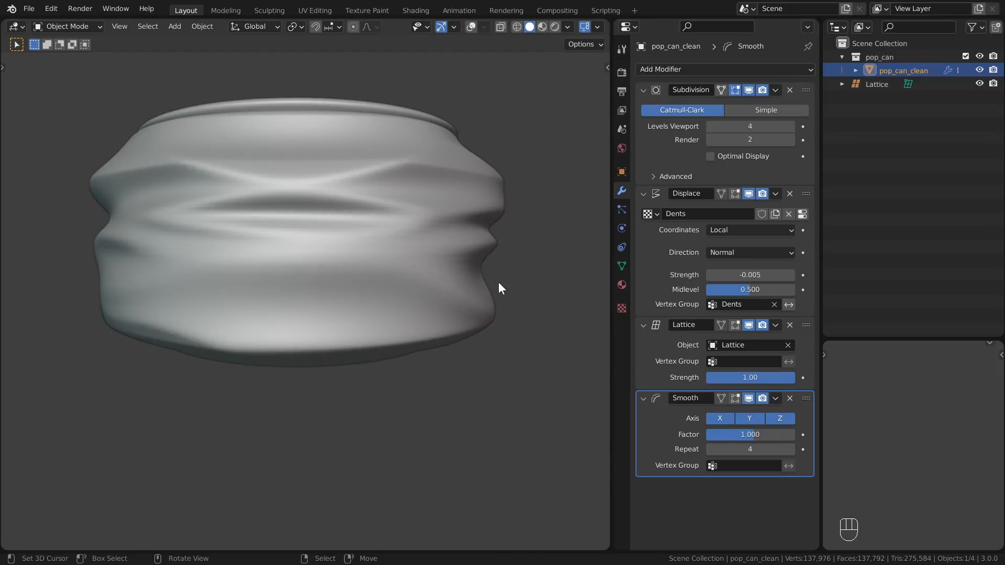
left_click(710, 449)
left_click(711, 449)
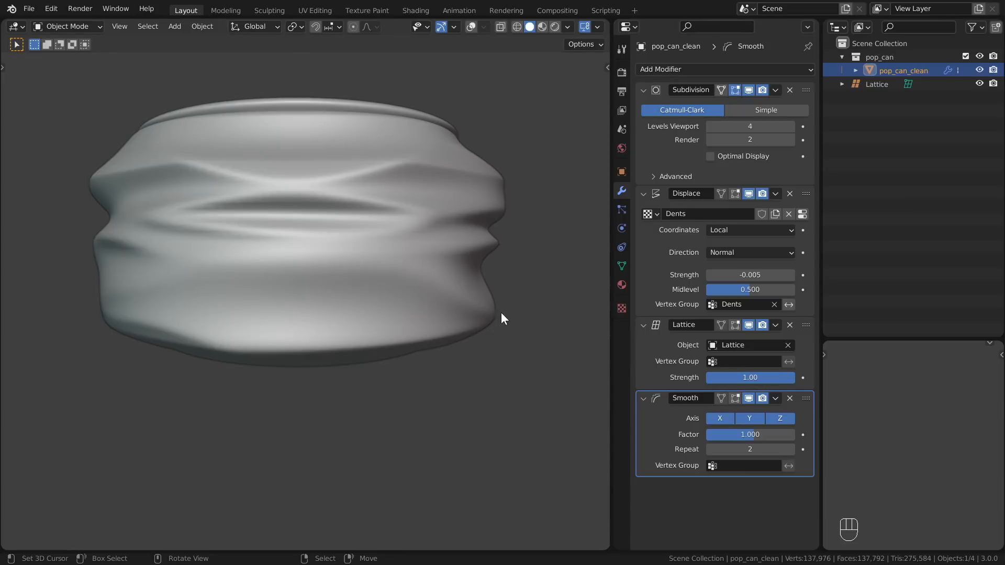
left_click(710, 449)
middle_click_drag(477, 334, 428, 330)
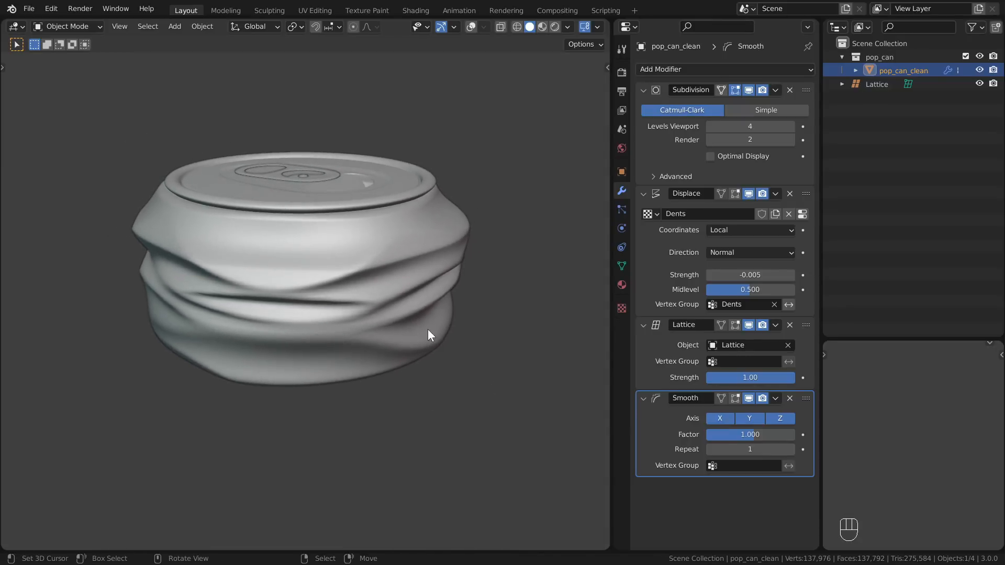
Step: Hide the viewport overlays around the lattice and inspect the textured crushed can from closer range
middle_click_drag(467, 215, 456, 272, "ctrl")
middle_click_drag(279, 320, 253, 332)
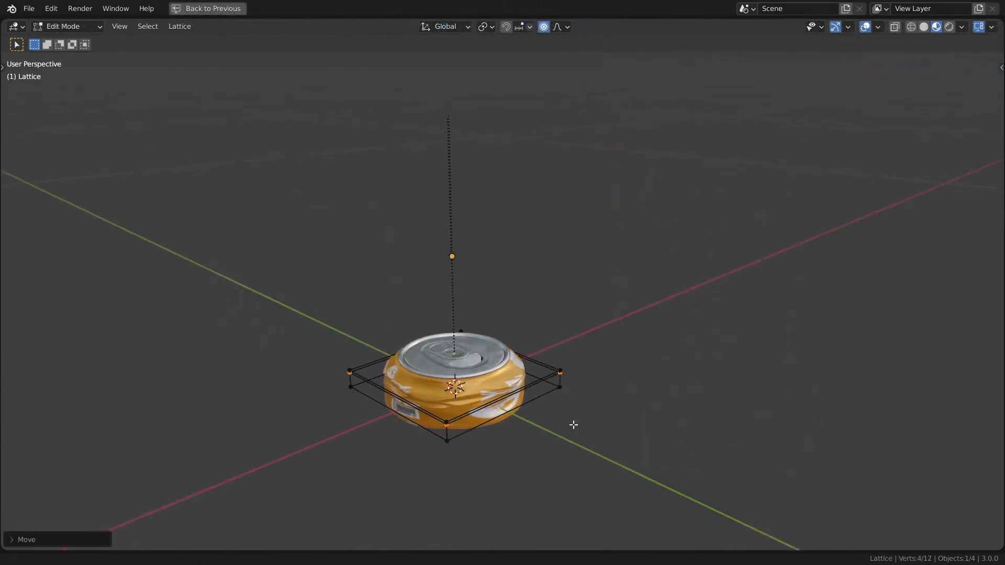
middle_click_drag(573, 425, 587, 335, "shift")
key("alt+shift+z")
middle_click_drag(558, 422, 570, 274, "ctrl")
middle_click_drag(627, 339, 621, 312, "shift")
middle_click_drag(611, 386, 569, 403)
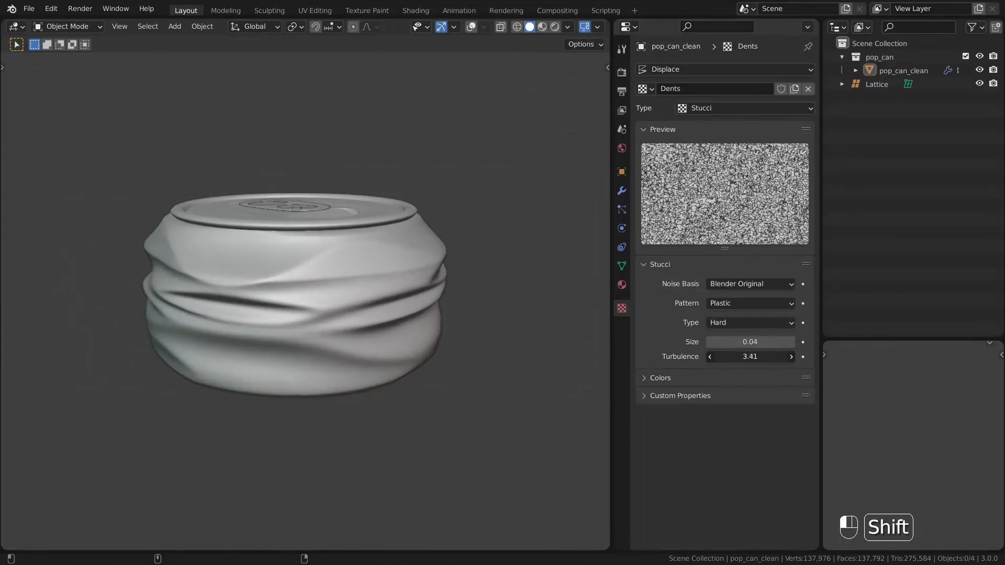
Step: Raise the Turbulence of the Dents Stucci texture to 14.61 to vary the dent pattern
mouse_move(750, 356)
left_mouse_down("shift")
mouse_move(732, 357)
mouse_move(963, 357)
mouse_move(757, 350)
left_mouse_up("shift")
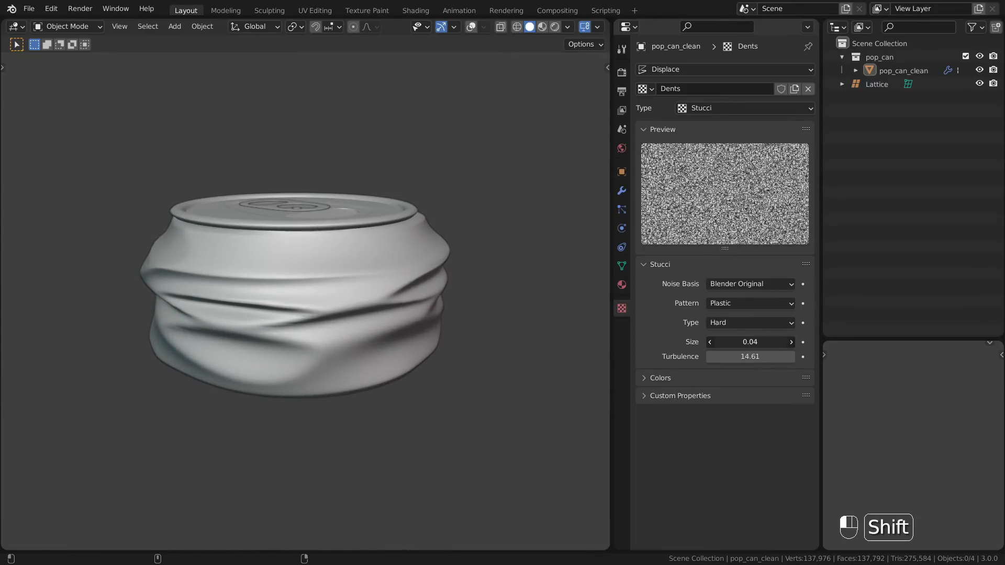